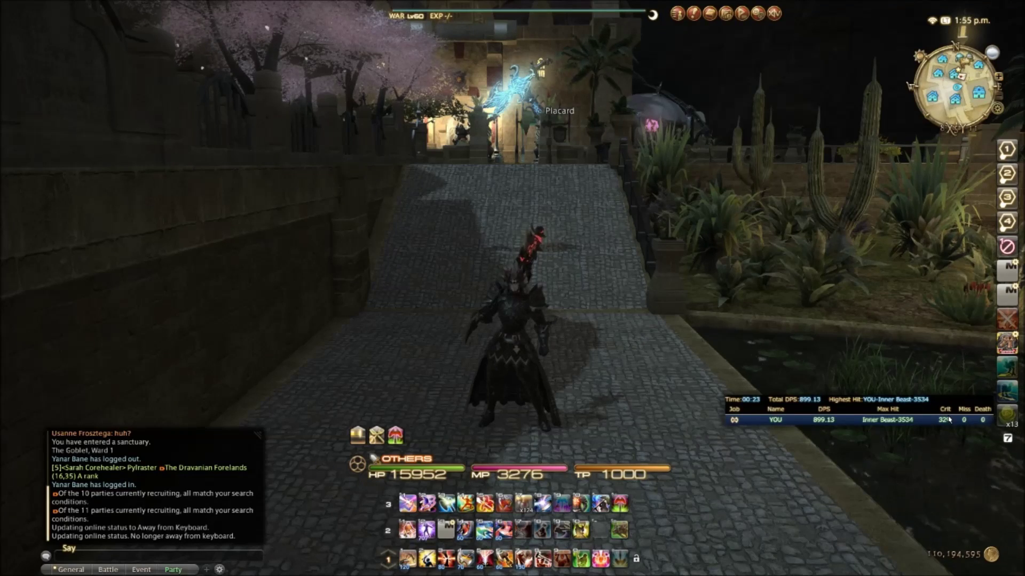
- Move to the level 60 Striking Dummy, target it and open the attack with Tomahawk and Heavy Swing
drag(949, 420, 406, 426)
key(w)
key(Tab)
key(1)
key(4)
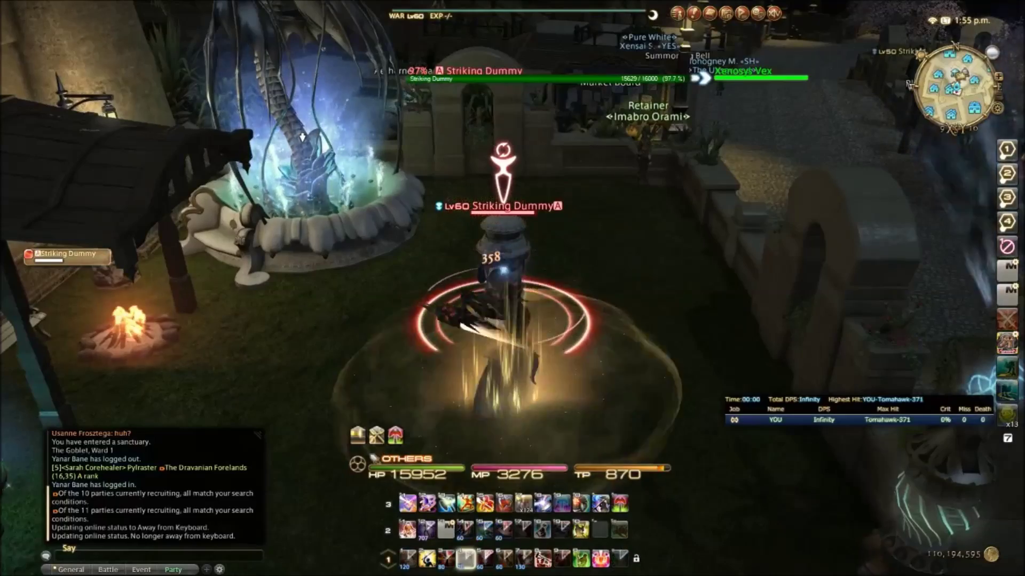
key(ctrl+4)
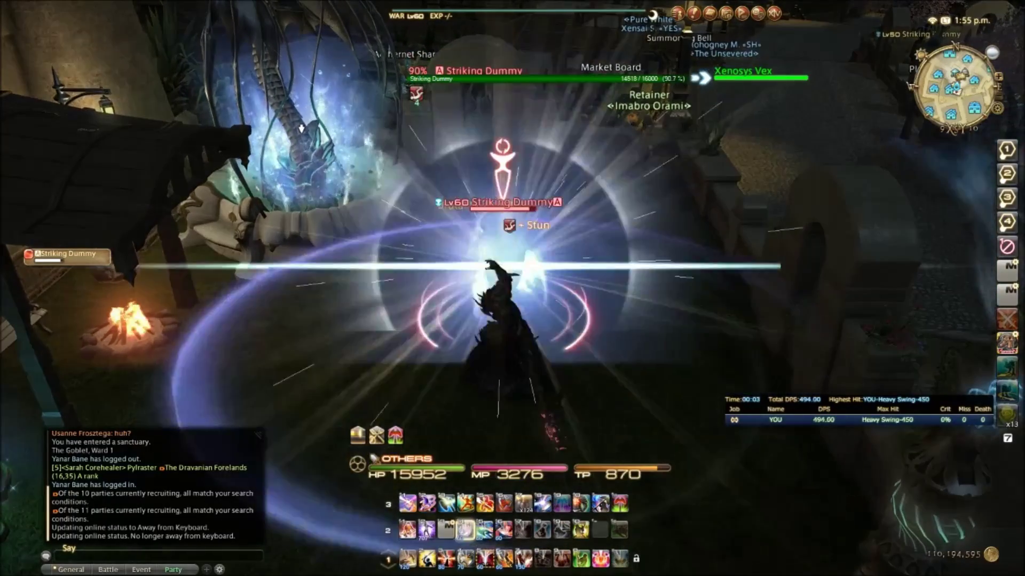
- Continue attacking the Striking Dummy with Maim, Berserk, Internal Release and Storm's Eye, and start the combo again with Heavy Swing
key(2)
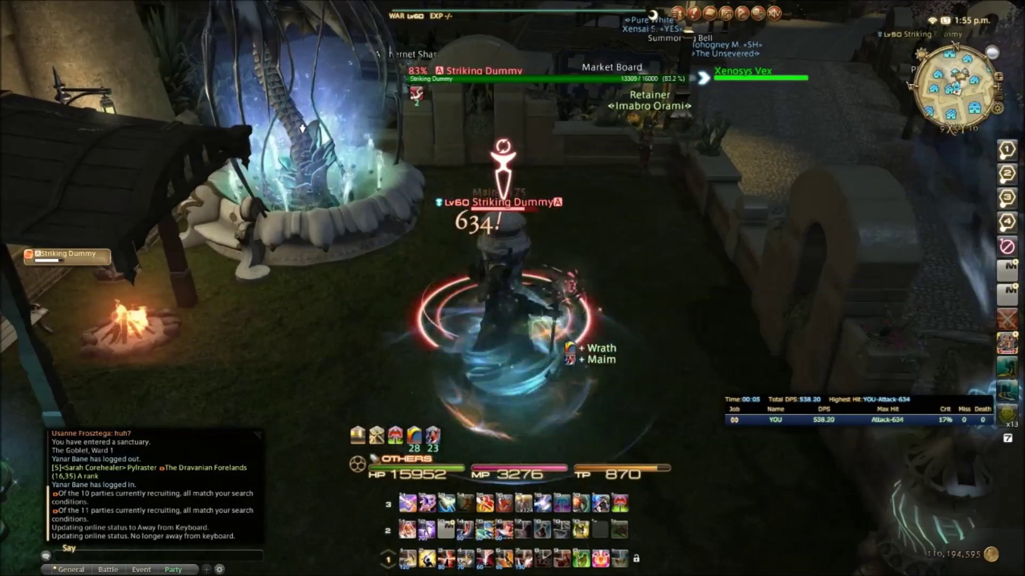
key(ctrl+9)
key(ctrl+0)
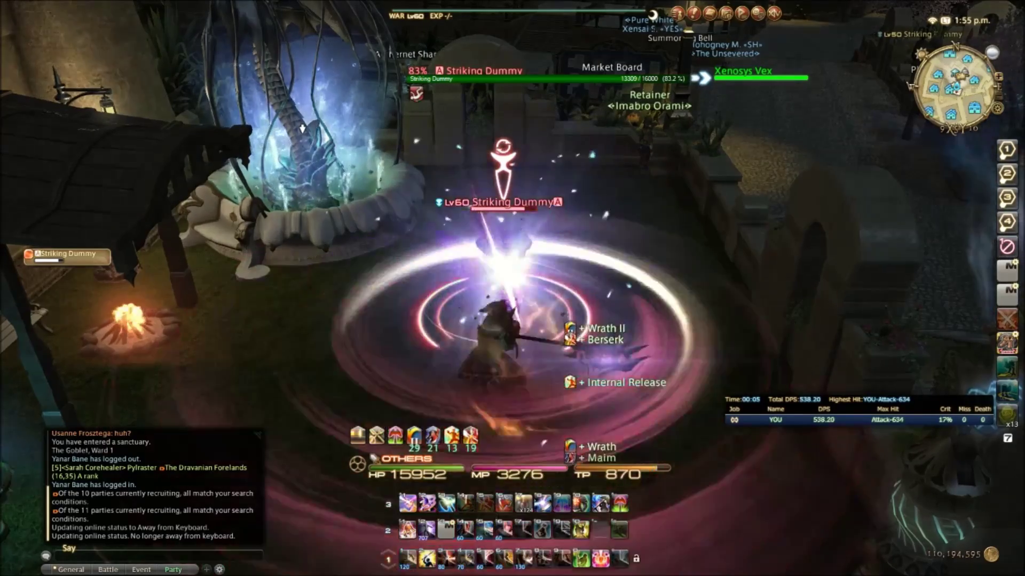
key(4)
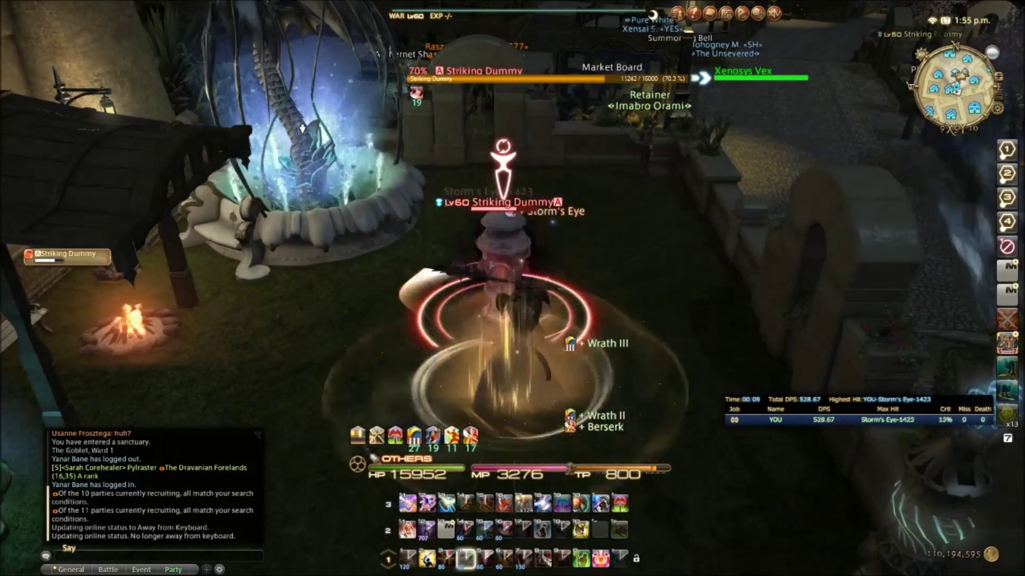
key(1)
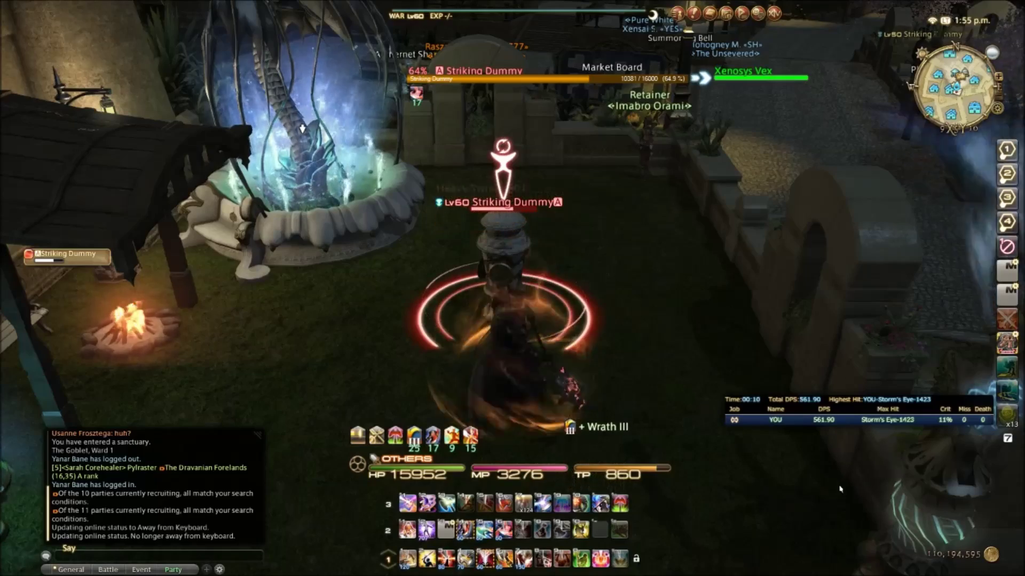
key(2)
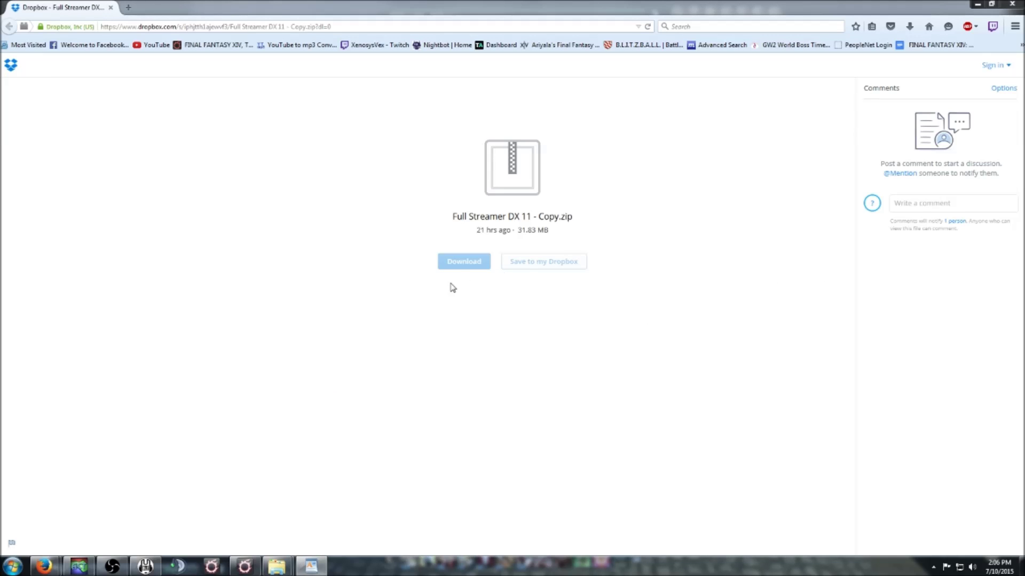
- In Firefox, download Full Streamer DX 11 - Copy.zip from the Dropbox page without creating an account, saving the file
click(457, 264)
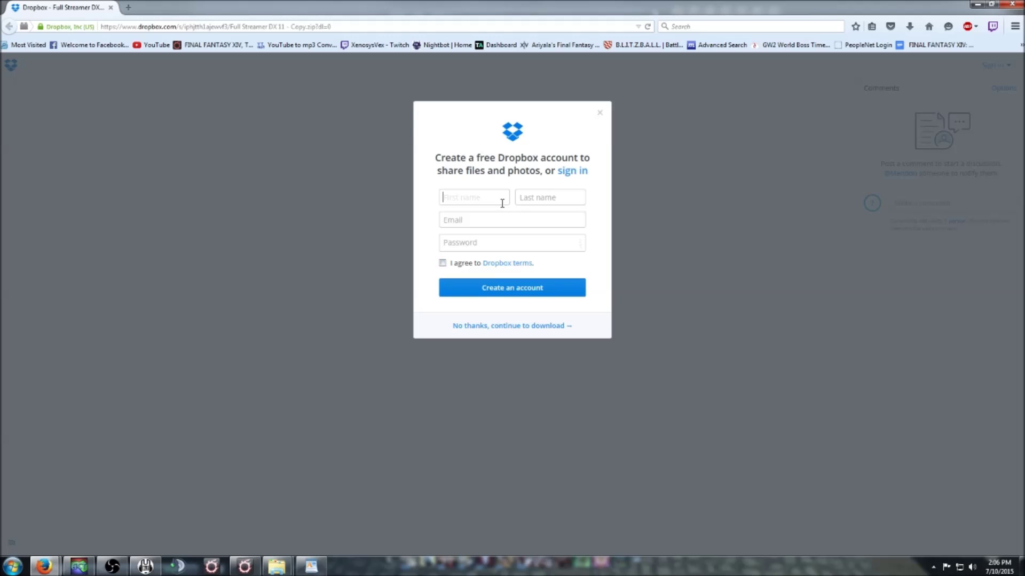
click(600, 113)
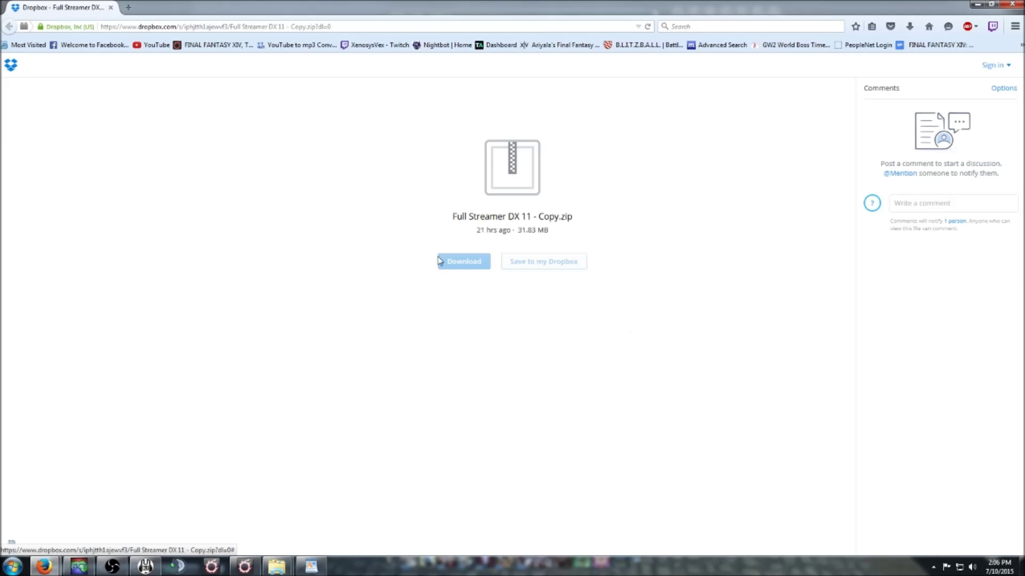
click(454, 264)
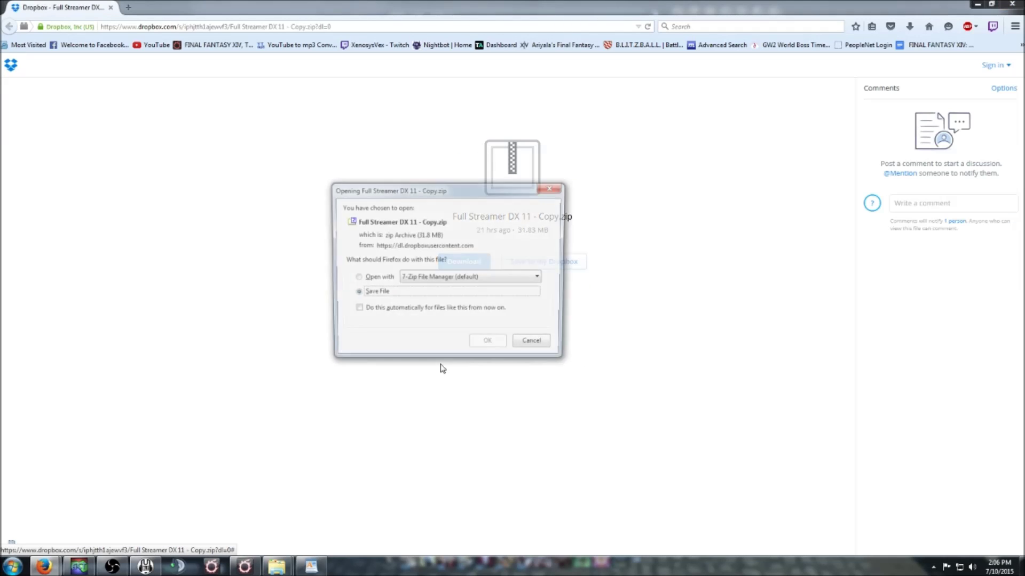
click(367, 294)
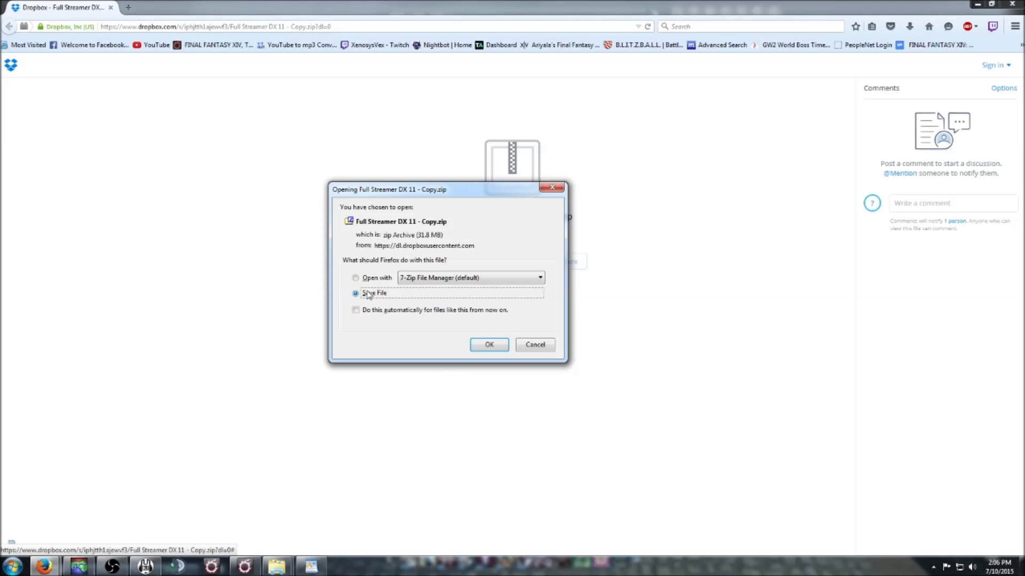
click(483, 344)
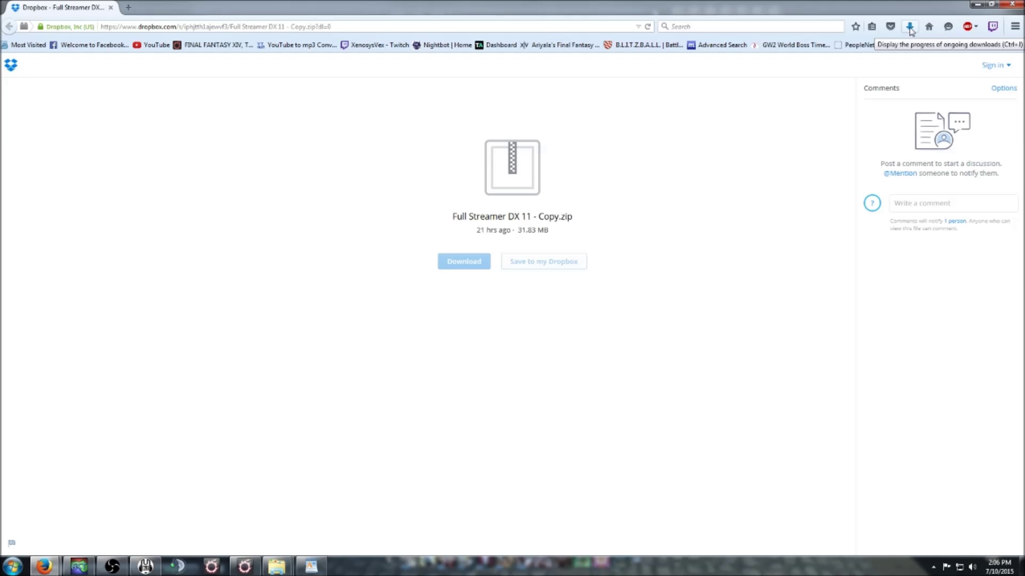
- Find the downloaded Full Streamer DX 11 archive in the Downloads folder
click(910, 27)
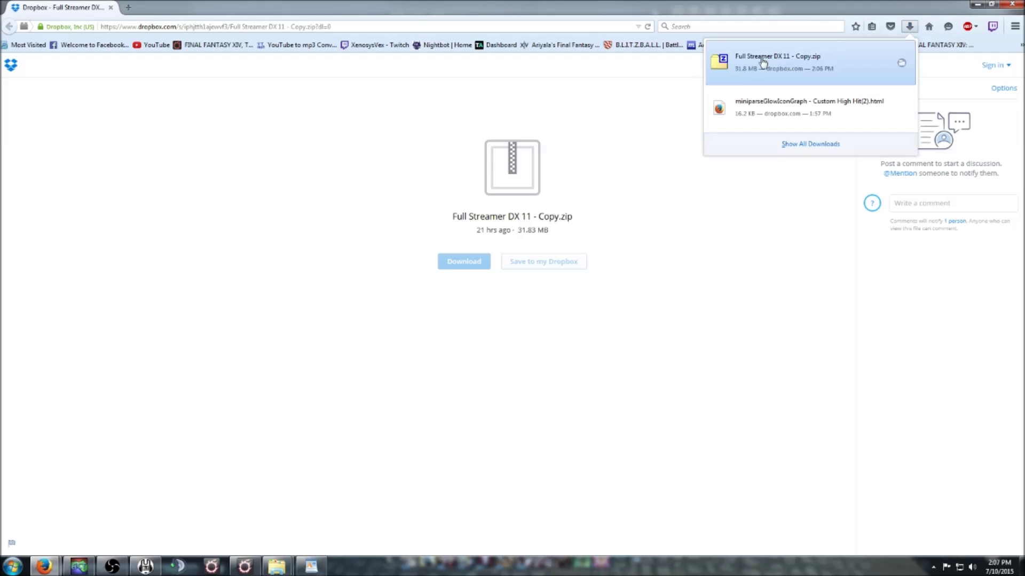
click(729, 68)
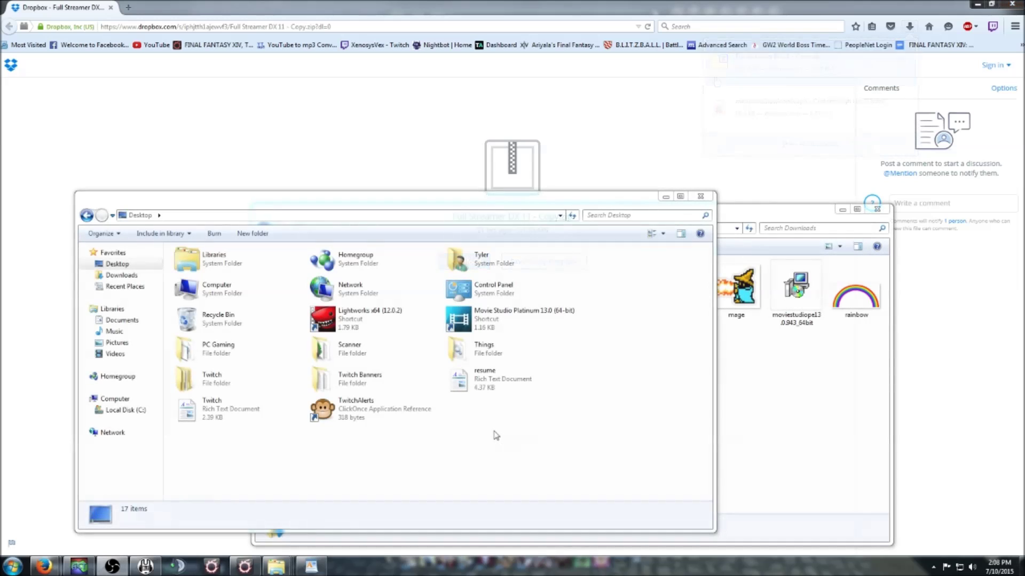
click(745, 210)
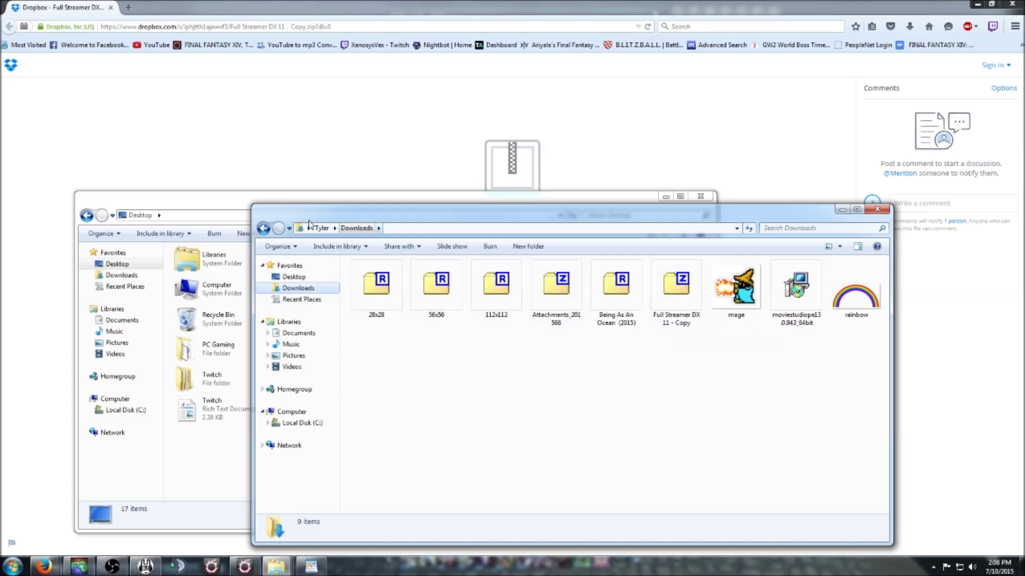
- Create a new folder on the Desktop and name it Overlay
click(223, 208)
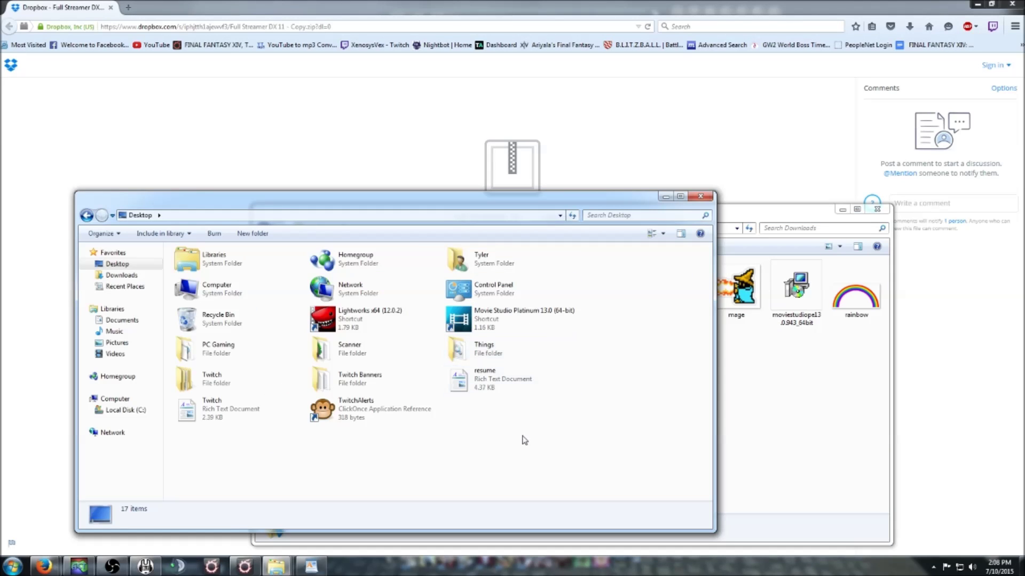
right_click(486, 420)
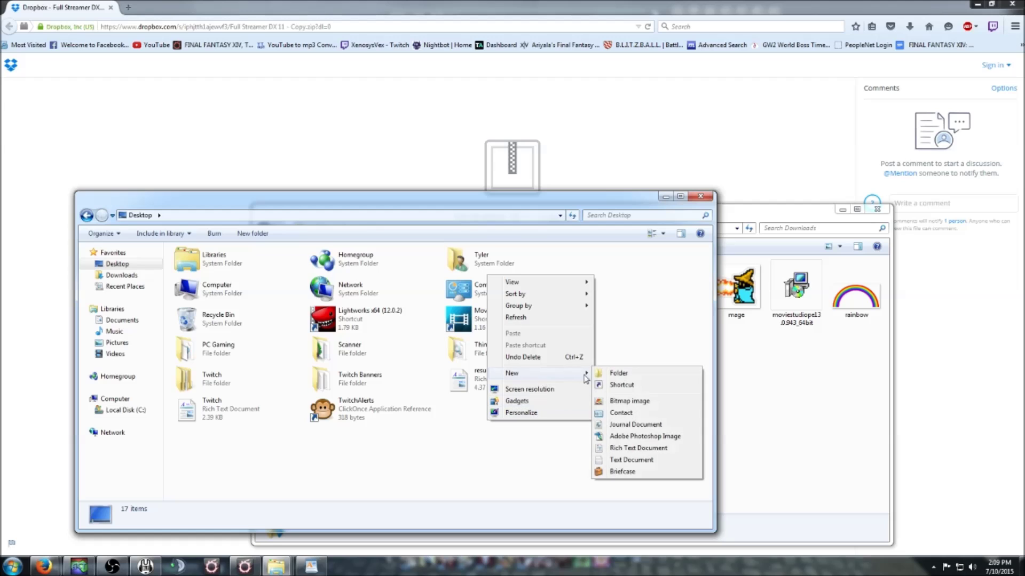
click(614, 373)
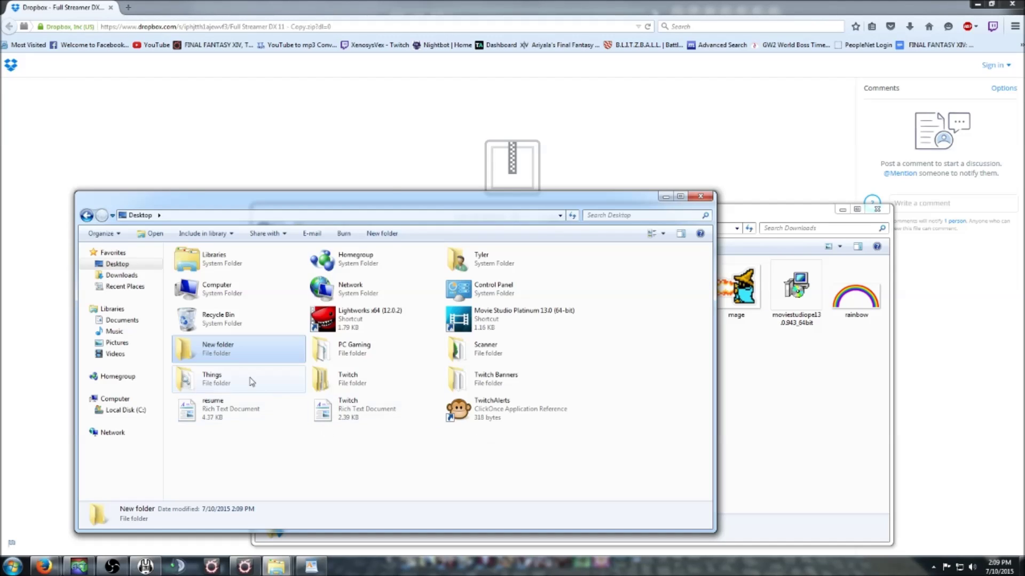
right_click(230, 358)
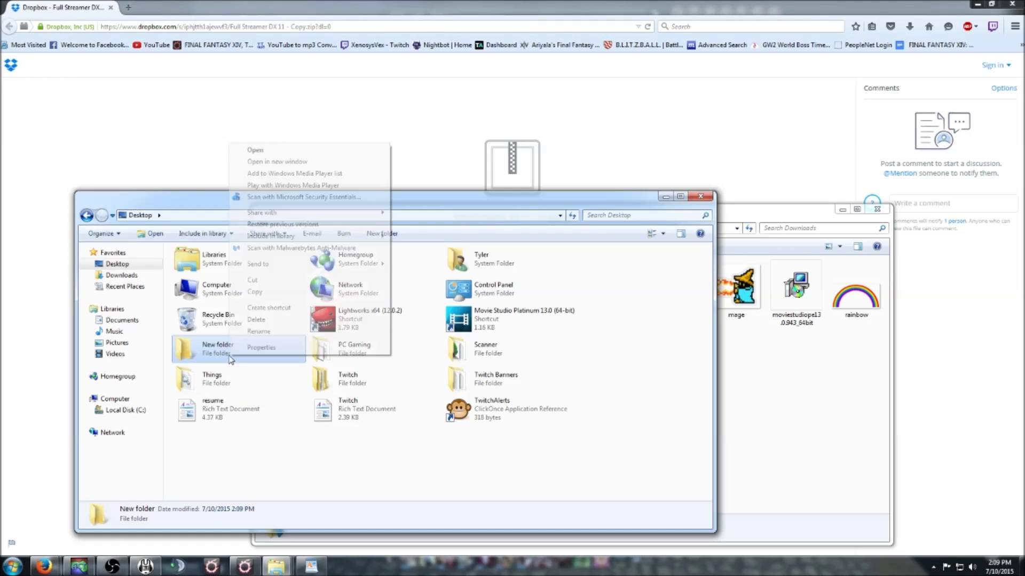
click(263, 332)
text(O)
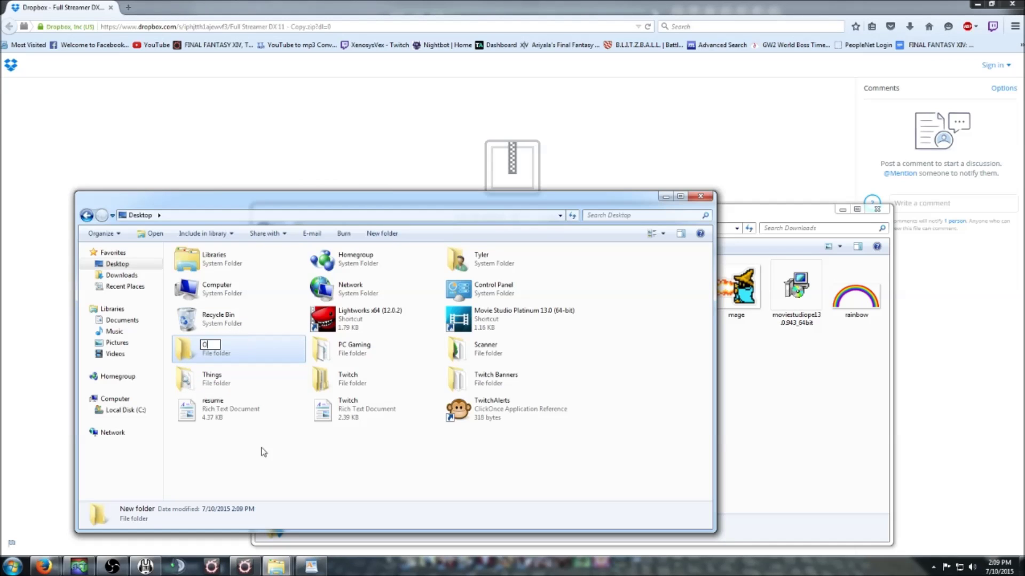
text(verlay)
click(274, 469)
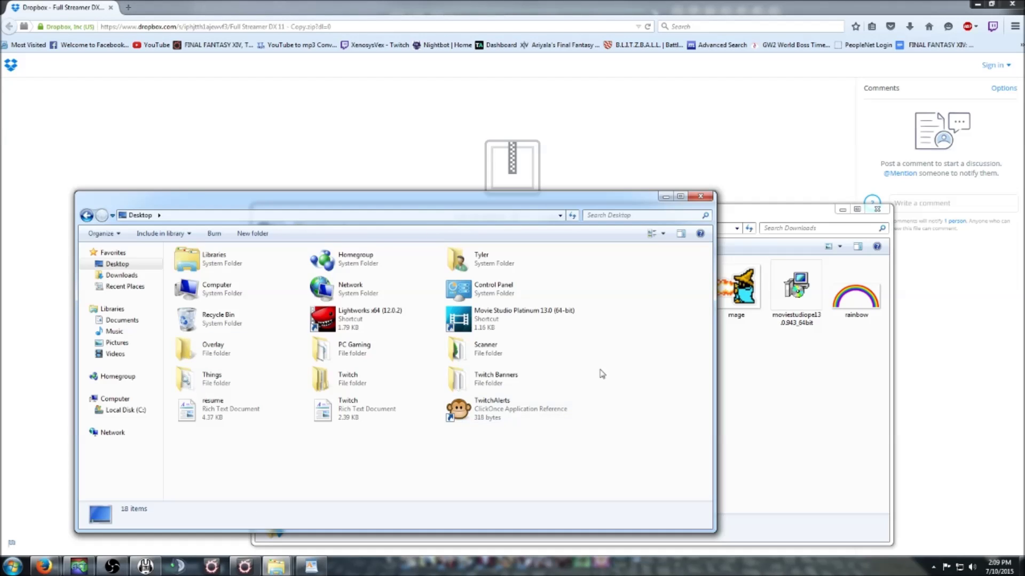
- Unblock the Full Streamer DX 11 - Copy archive in its file properties and apply the change
click(746, 216)
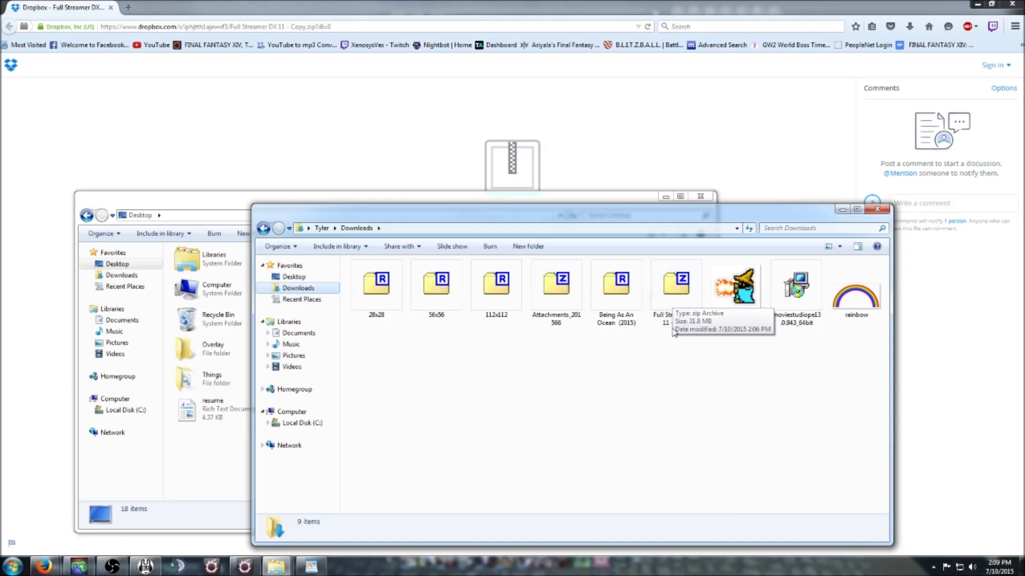
right_click(679, 293)
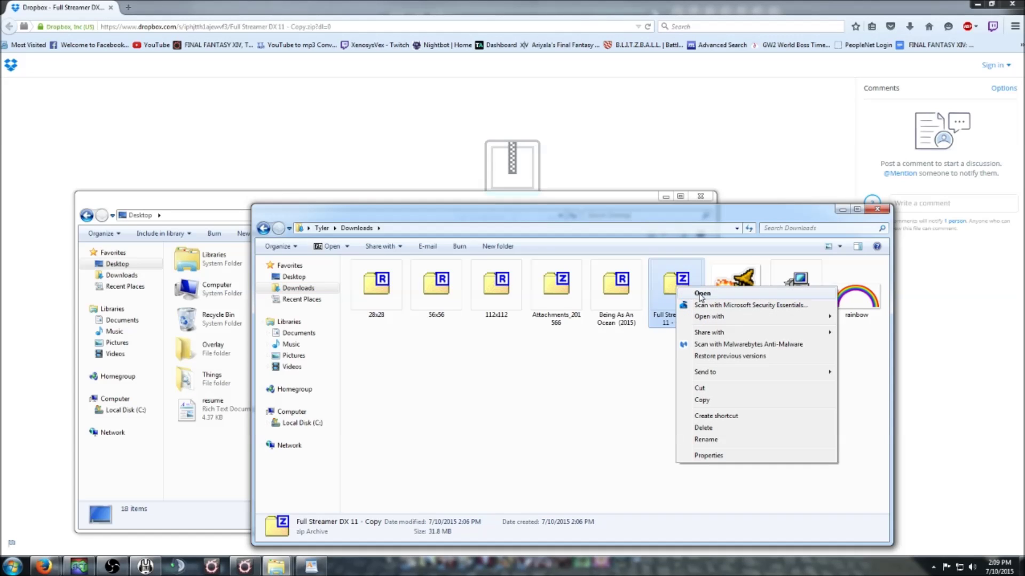
click(709, 456)
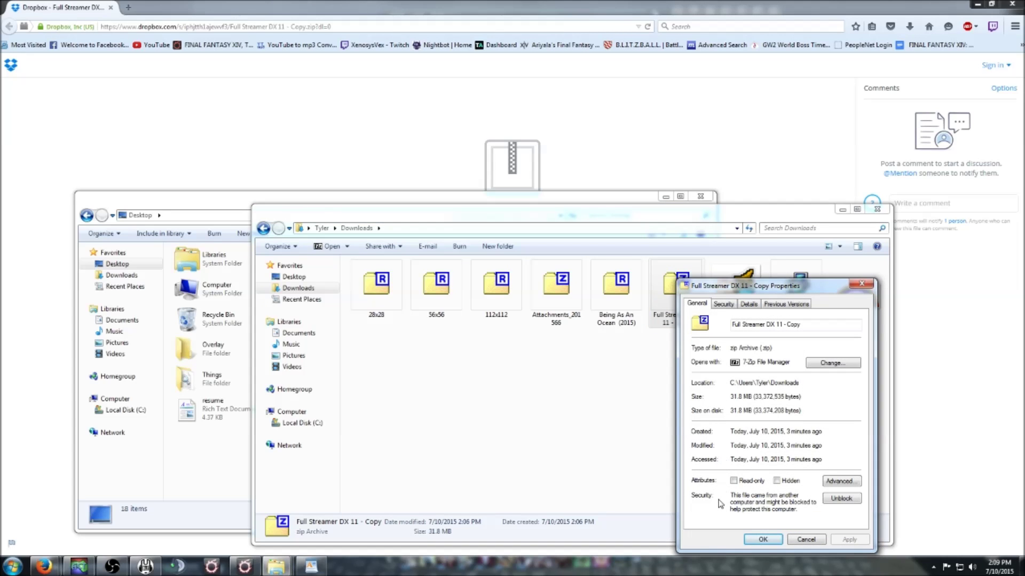
click(836, 500)
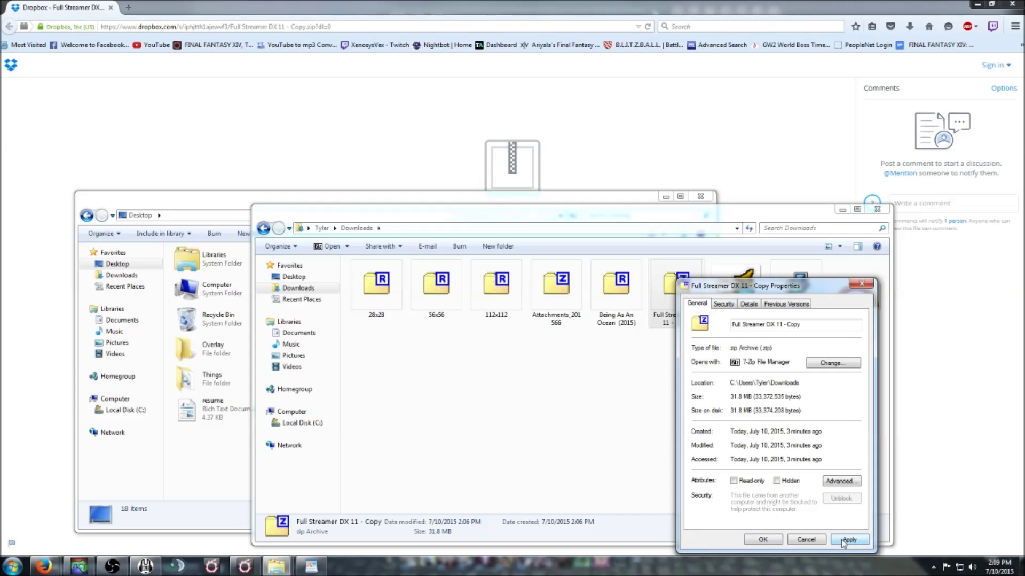
click(843, 540)
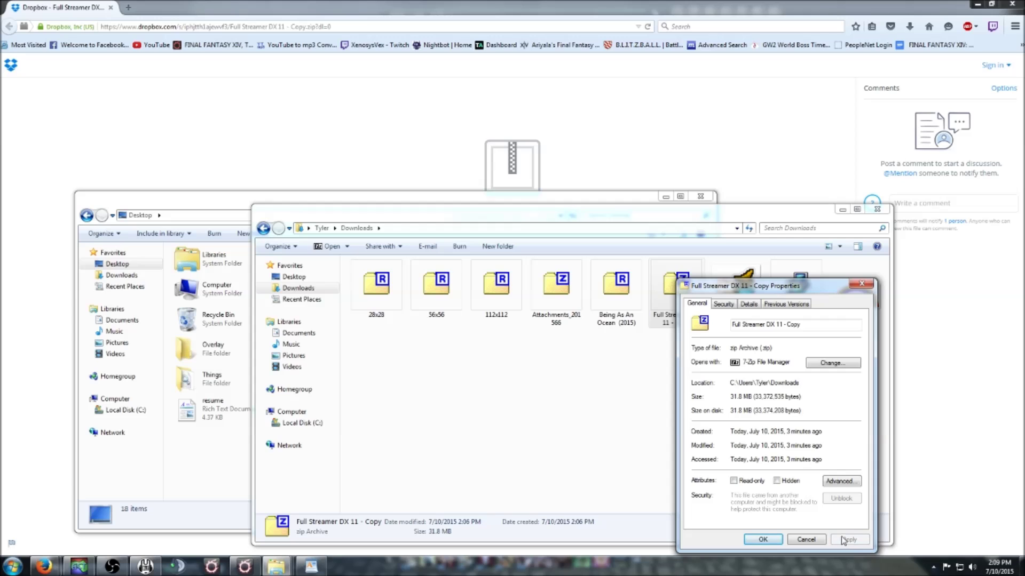
click(771, 539)
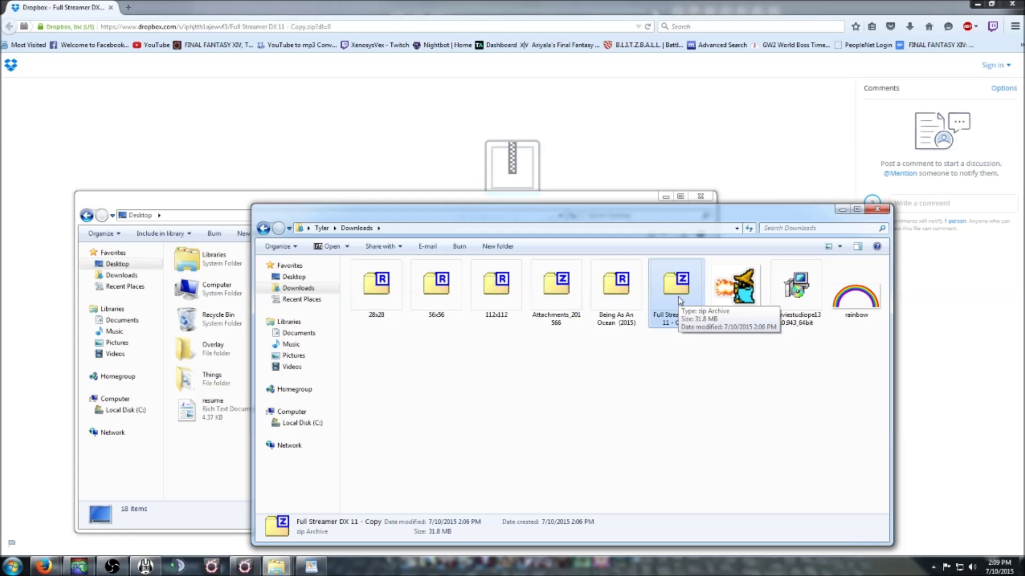
- Open the Full Streamer DX 11 - Copy archive in 7-Zip and extract its contents to the Overlay folder on the Desktop
double_click(681, 300)
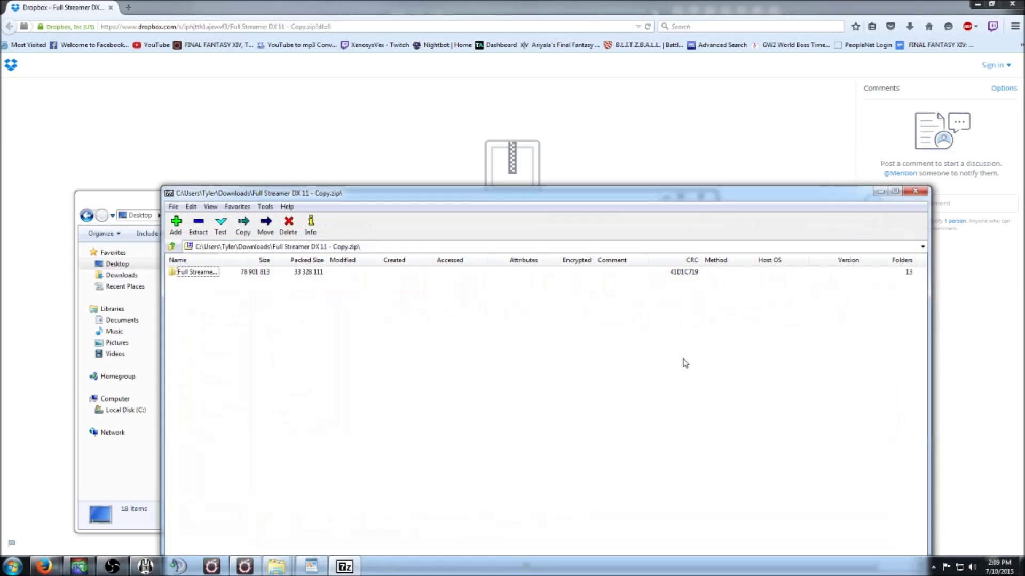
click(203, 234)
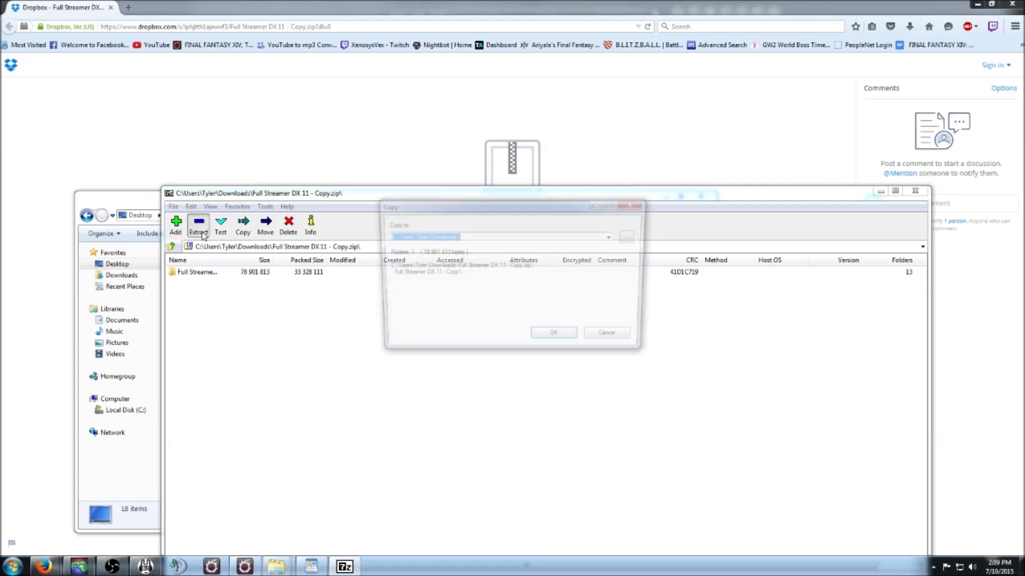
click(613, 237)
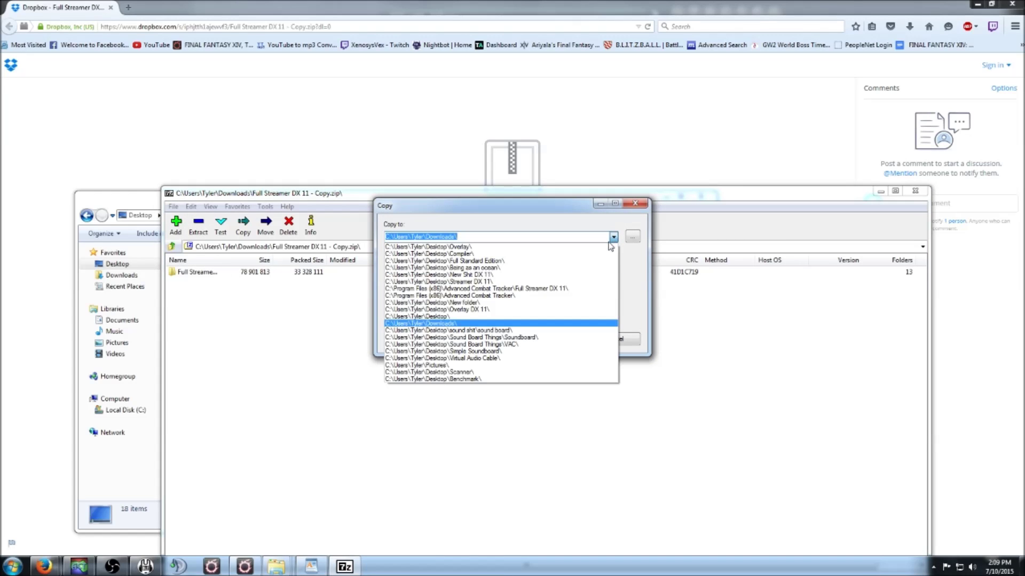
click(632, 237)
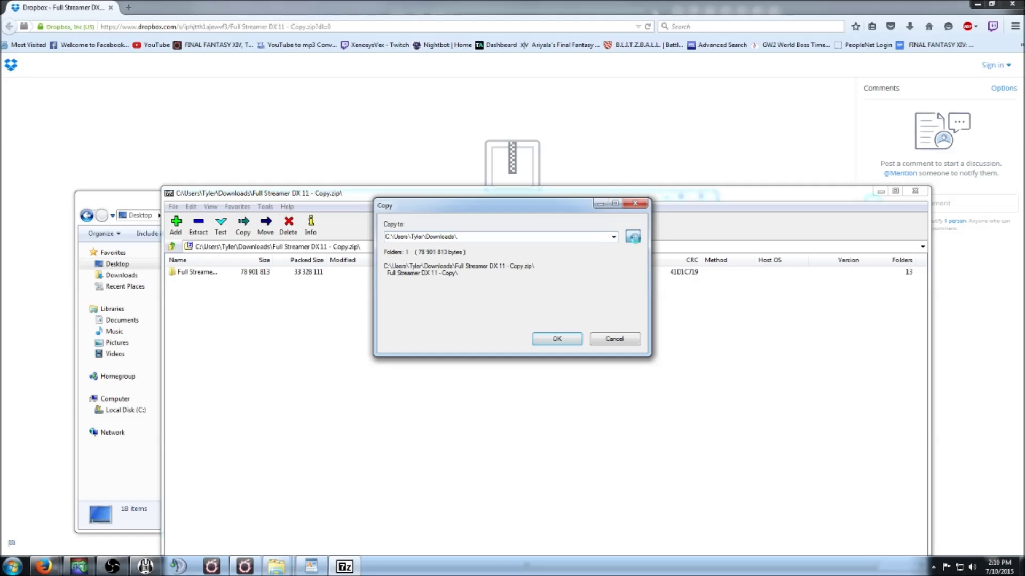
click(633, 237)
click(443, 277)
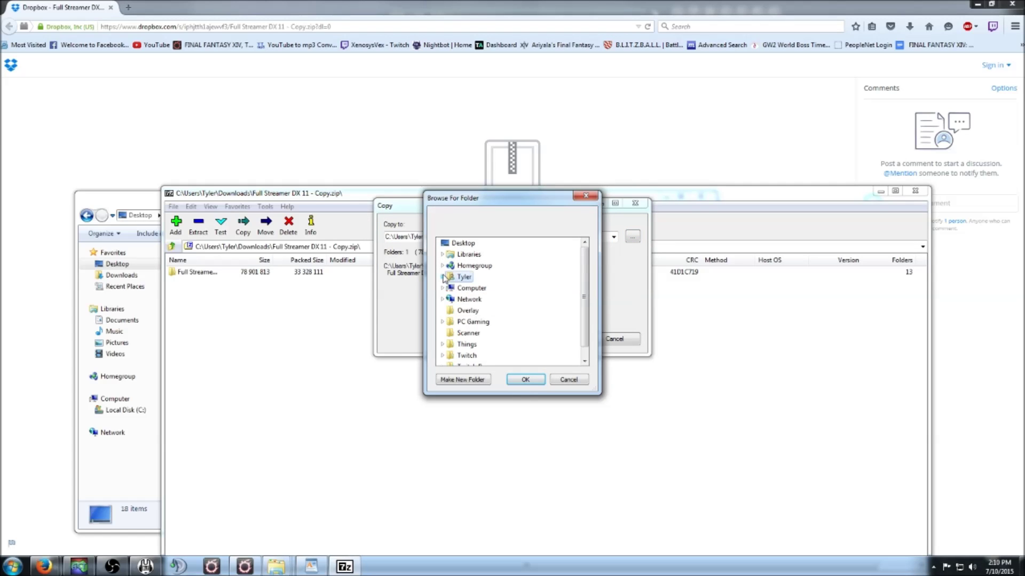
click(467, 311)
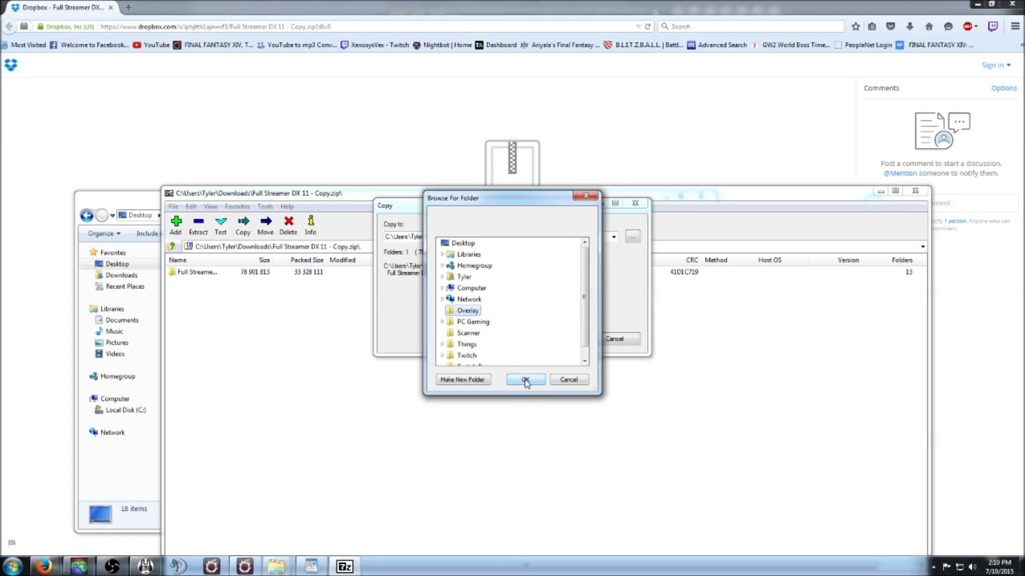
click(525, 380)
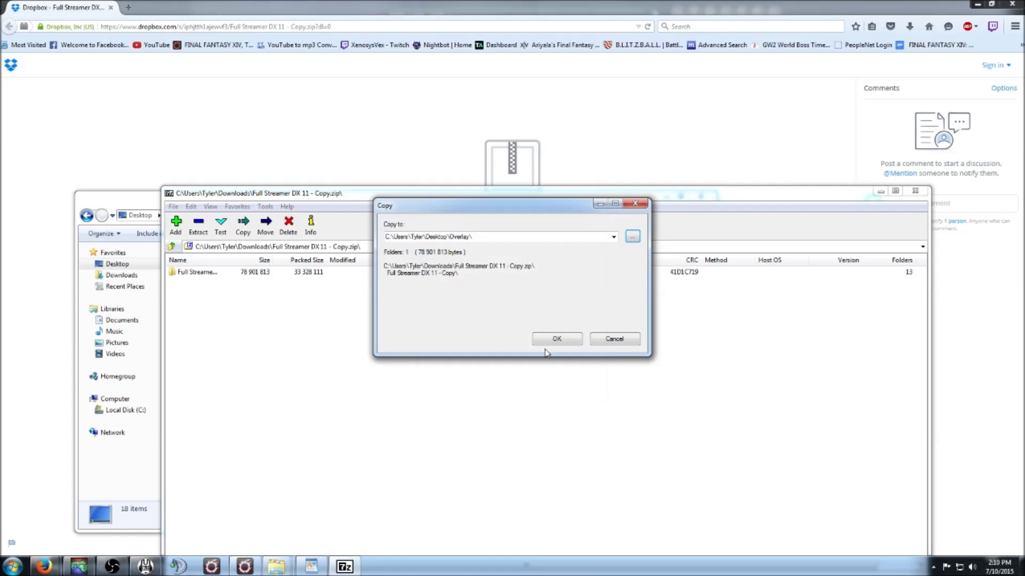
click(557, 339)
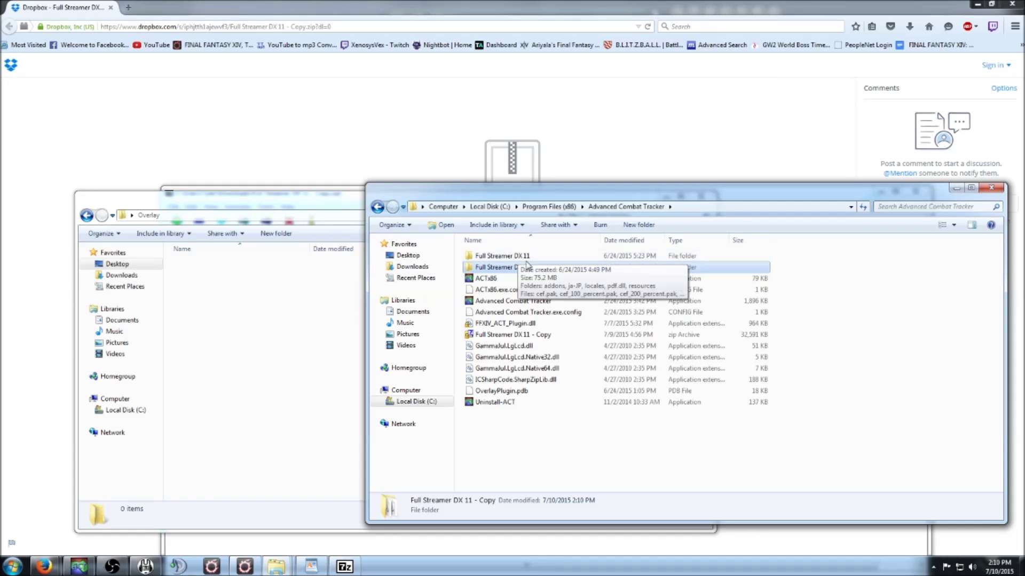
- Bring the empty Overlay folder window to the front and close it
mouse_move(530, 272)
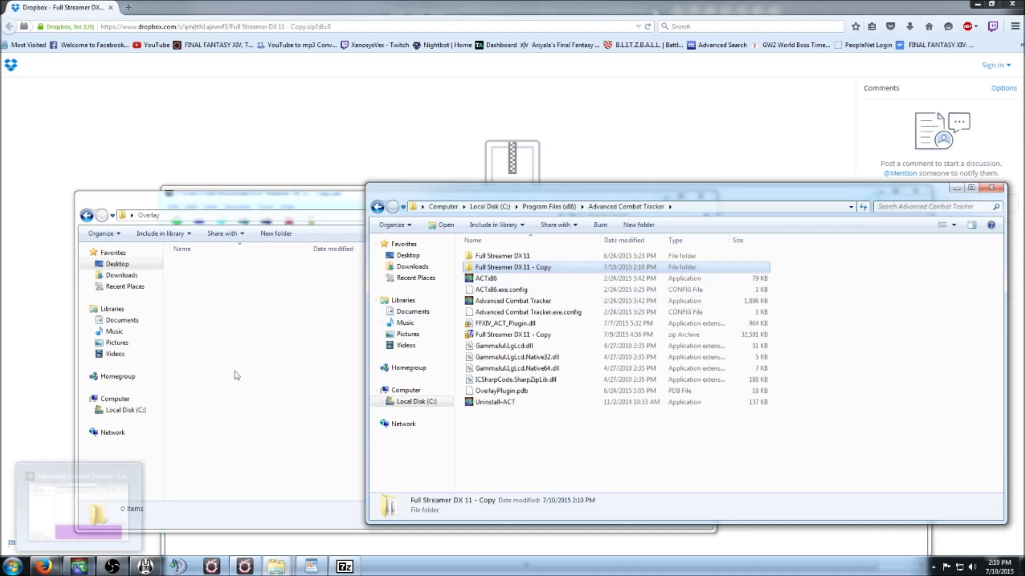
click(75, 507)
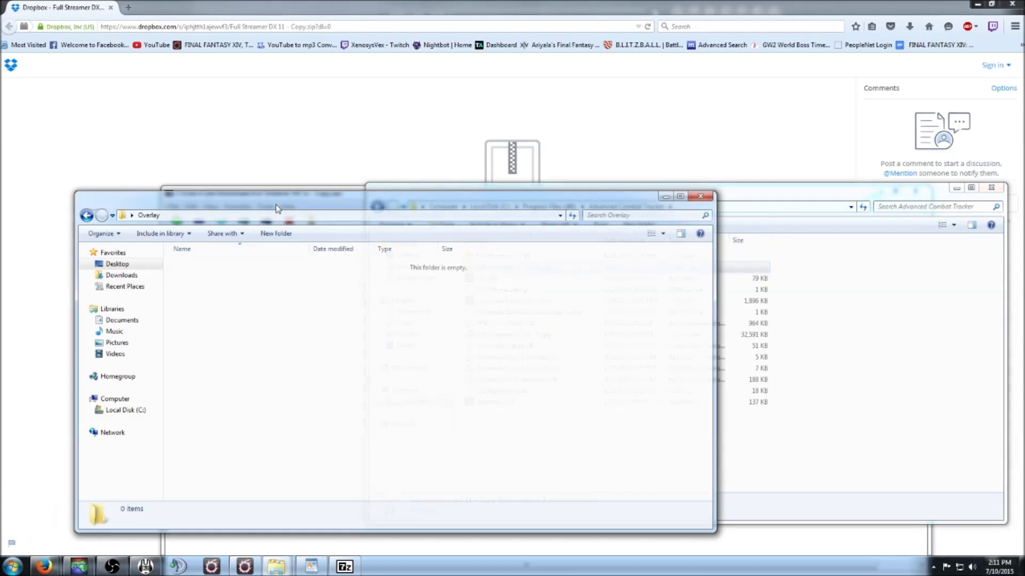
click(701, 197)
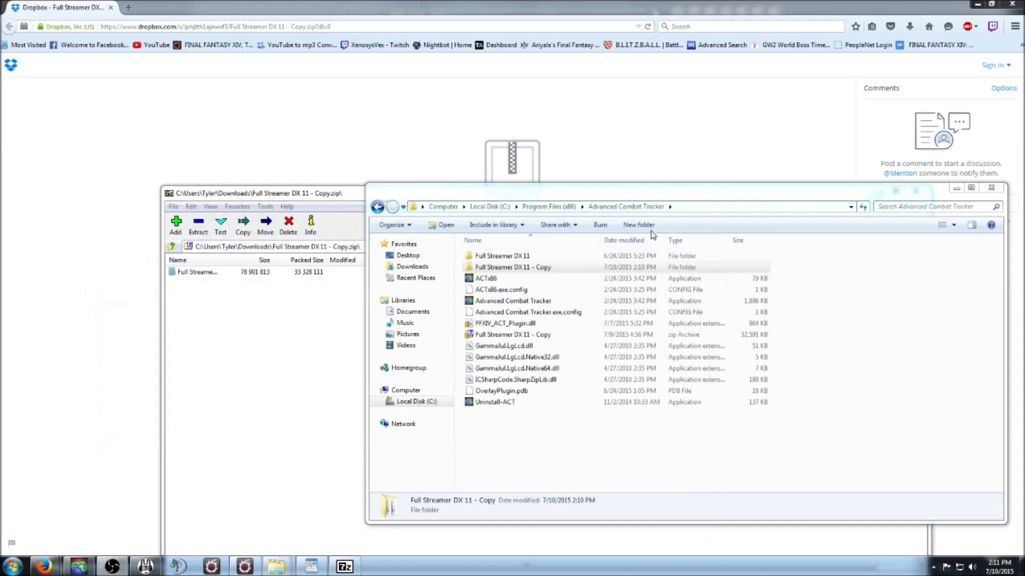
- Switch to Advanced Combat Tracker and show its plugin listing
click(79, 565)
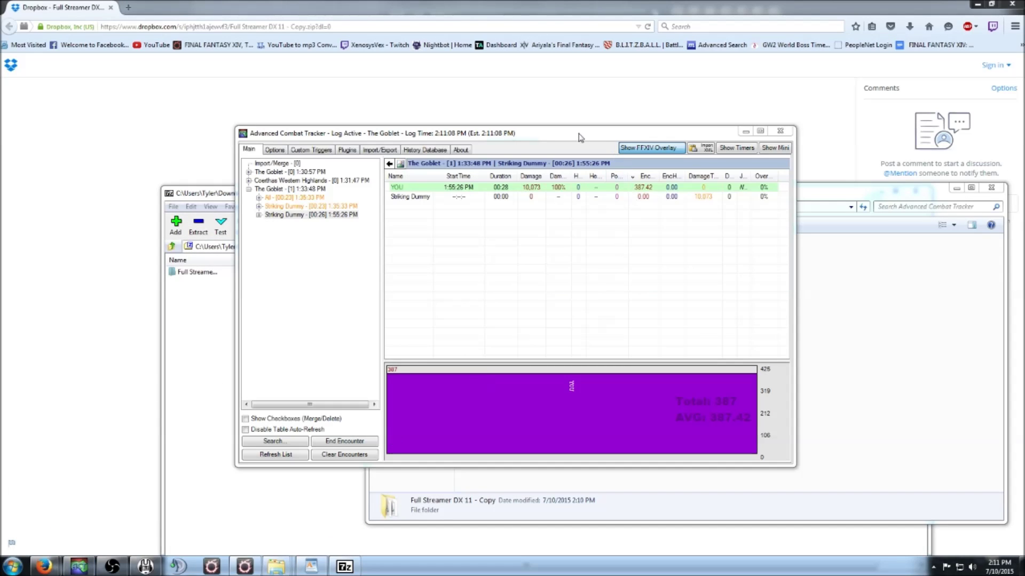
click(275, 150)
click(346, 150)
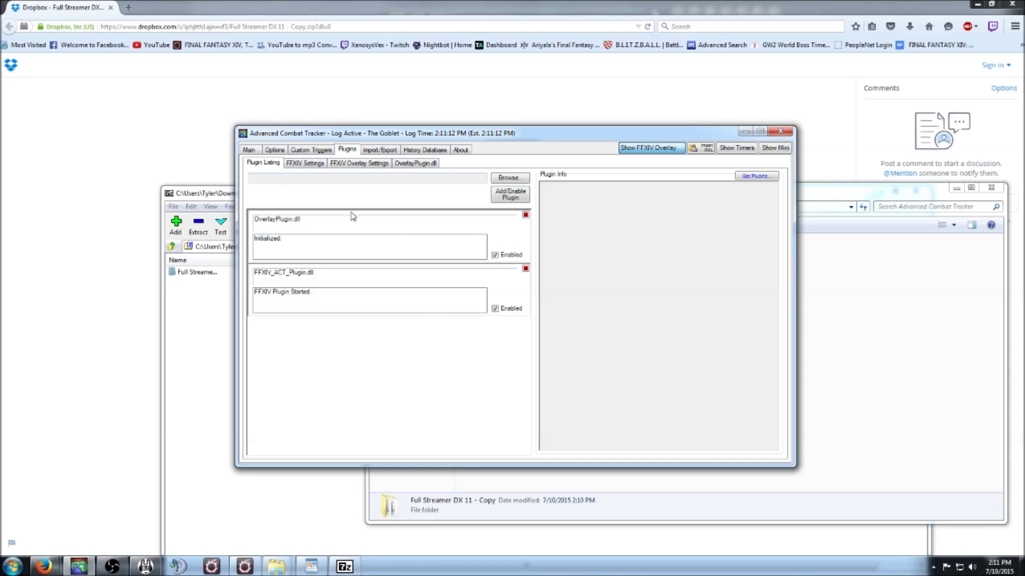
- Browse to OverlayPlugin.dll in the Full Streamer DX 11 - Copy folder, and dismiss the file selection without adding the plugin
click(516, 179)
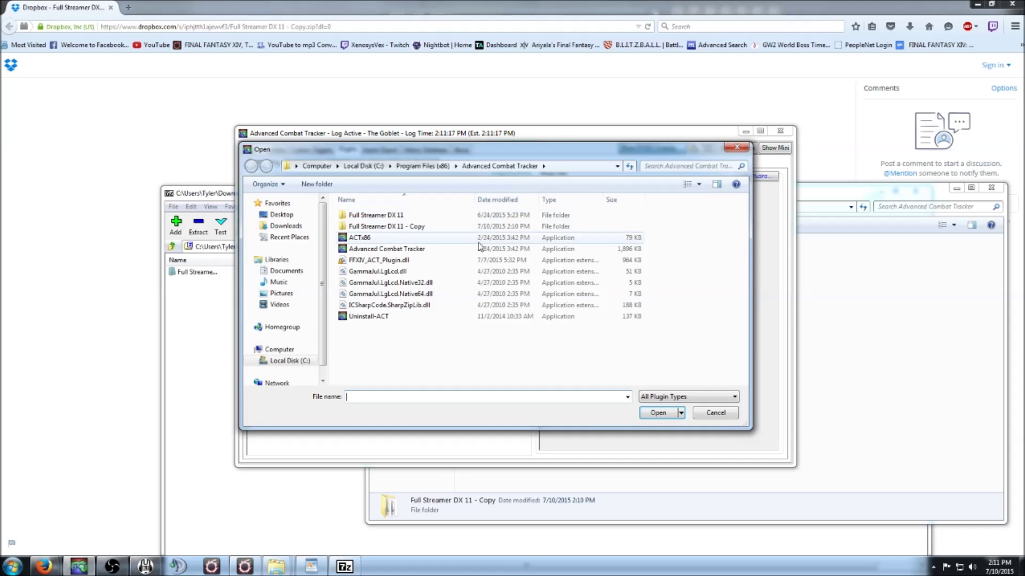
double_click(418, 227)
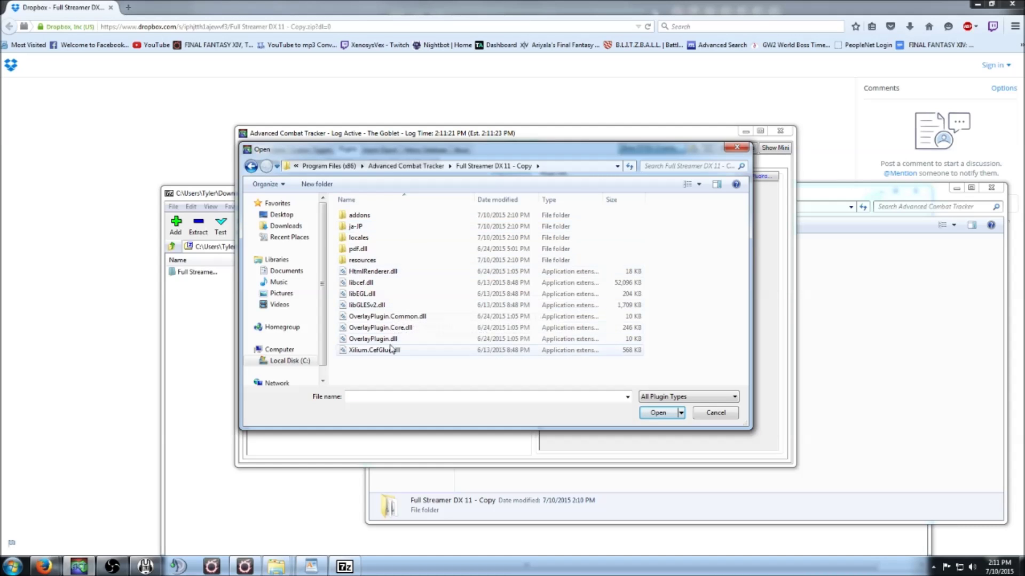
click(393, 342)
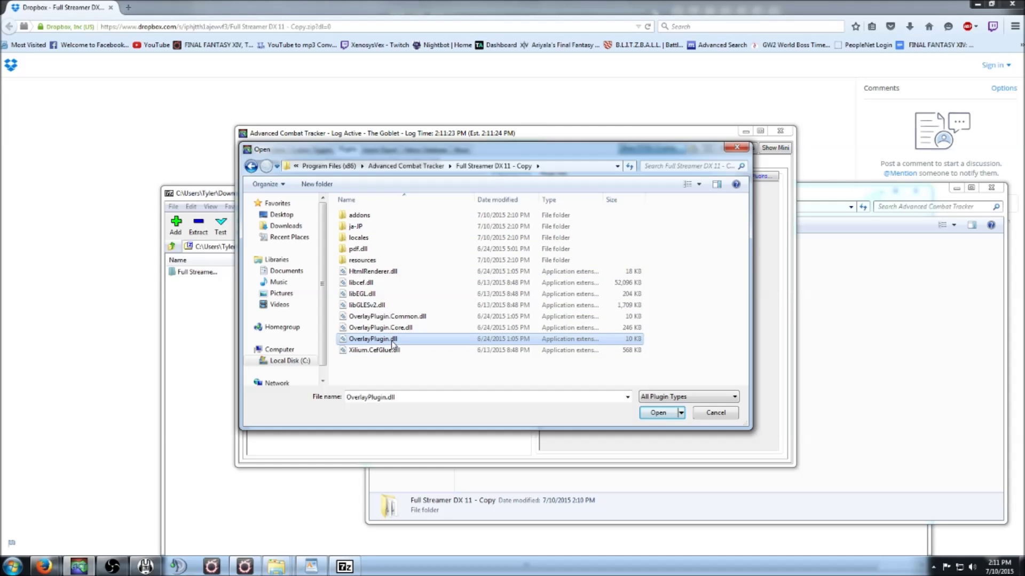
click(739, 148)
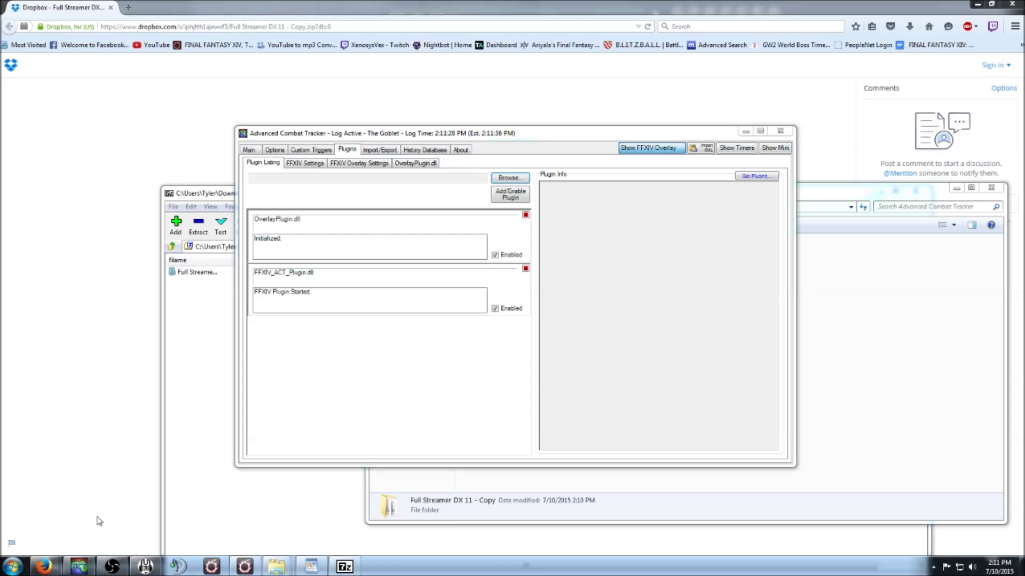
- Examine the OverlayPlugin.dll settings, covering the general overlay list and the Spell Timer options
key(alt+Tab)
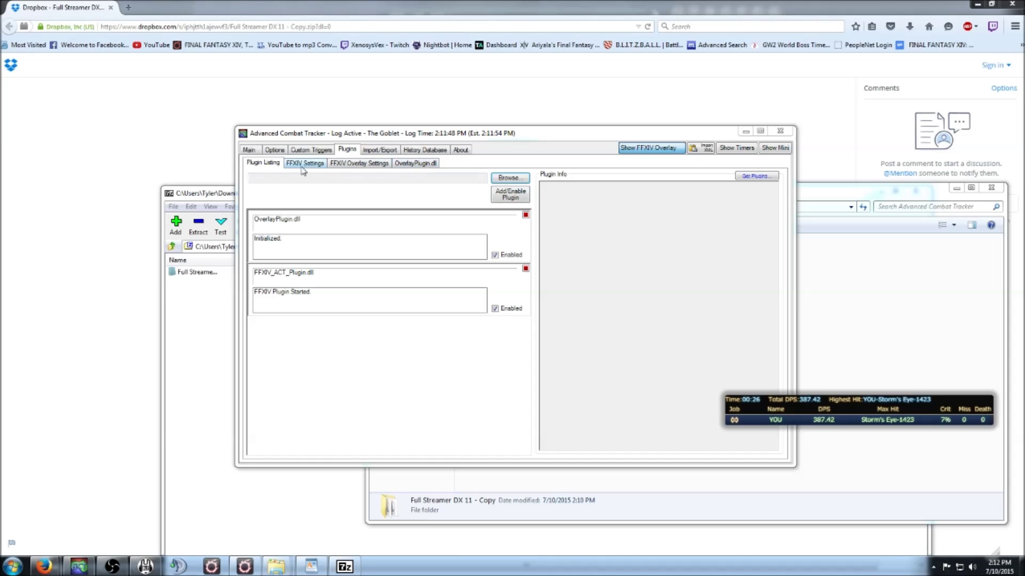
click(412, 164)
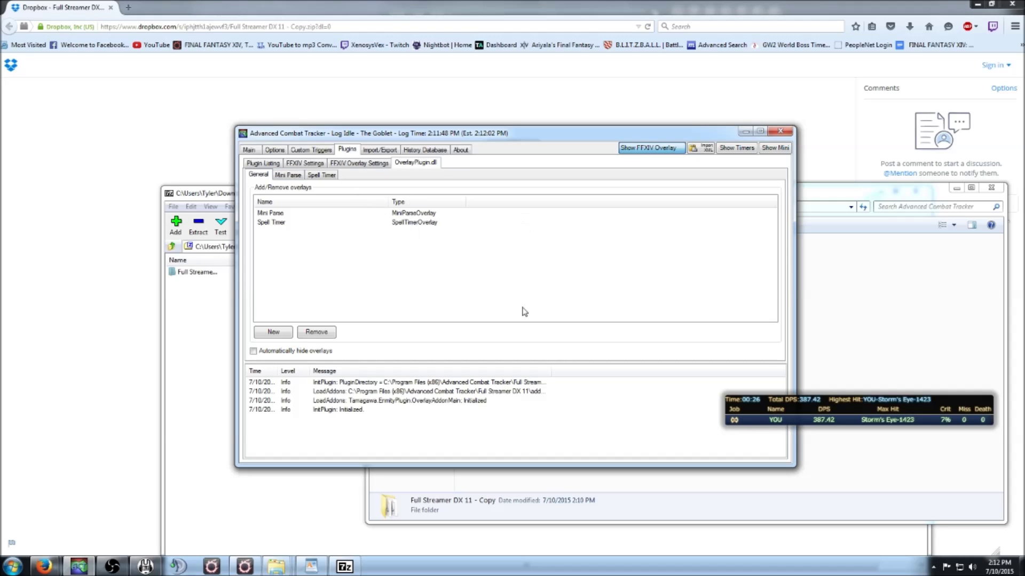
click(324, 176)
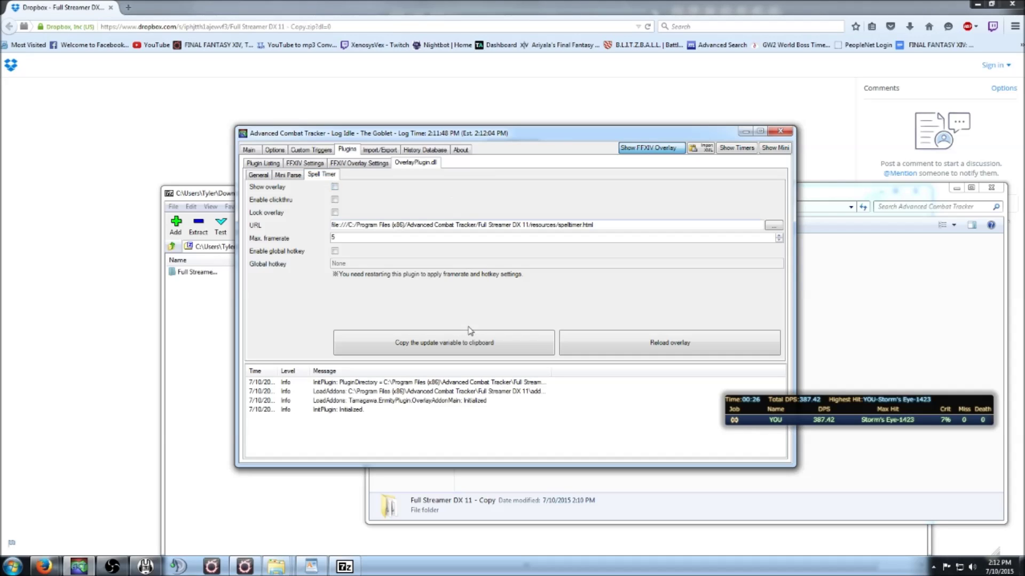
click(261, 175)
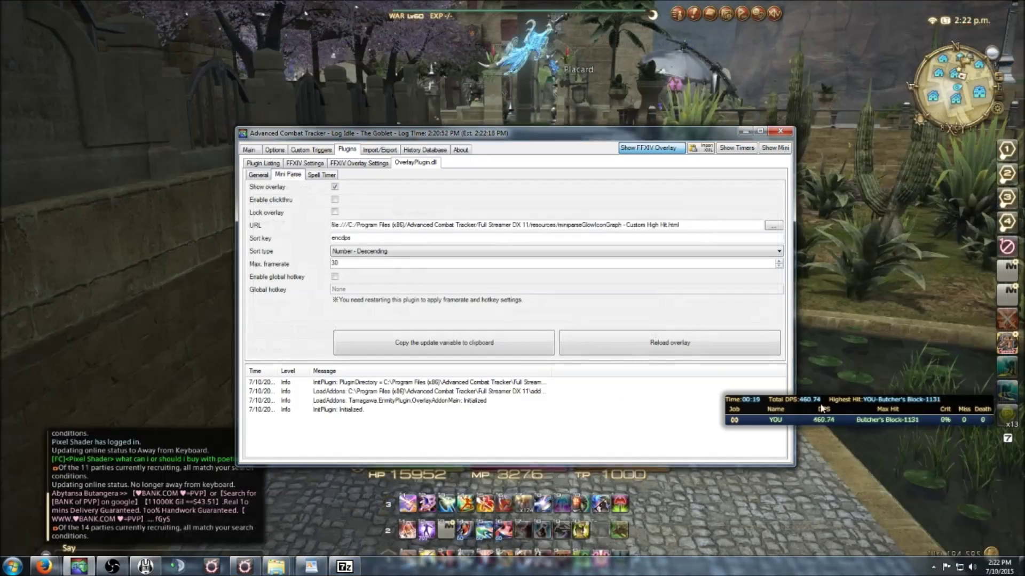
- Reposition the DPS overlay on the screen, and turn on Enable clickthru and Lock overlay for Mini Parse
drag(805, 408, 408, 171)
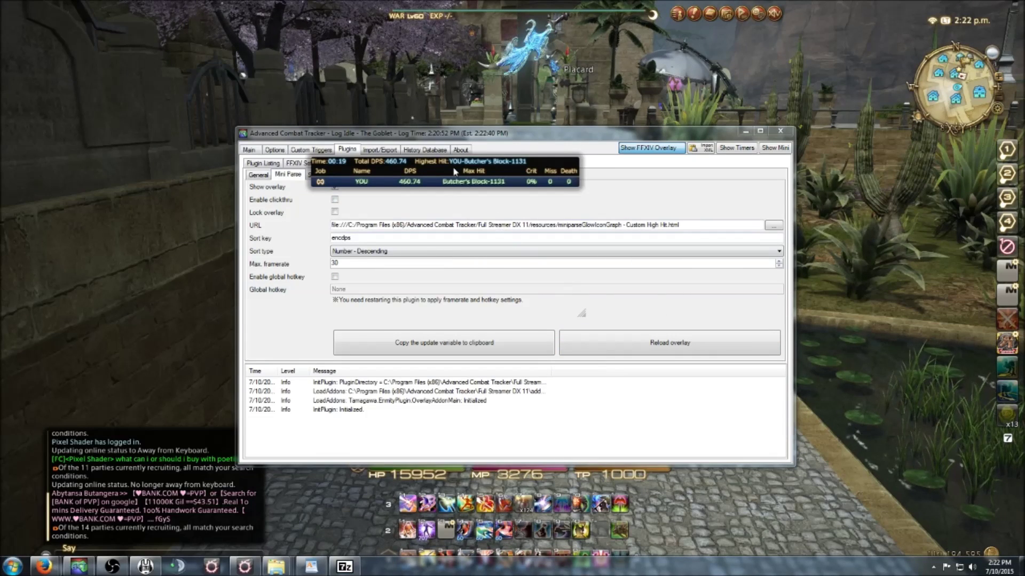
mouse_move(449, 175)
mouse_down()
mouse_move(397, 197)
mouse_move(457, 182)
mouse_up()
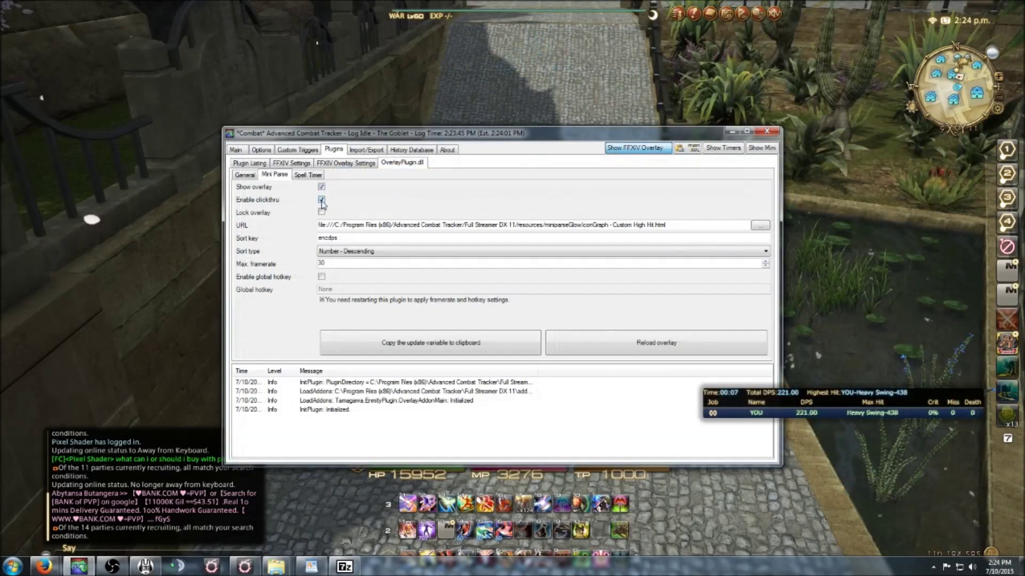
drag(830, 396, 798, 417)
click(322, 199)
click(321, 211)
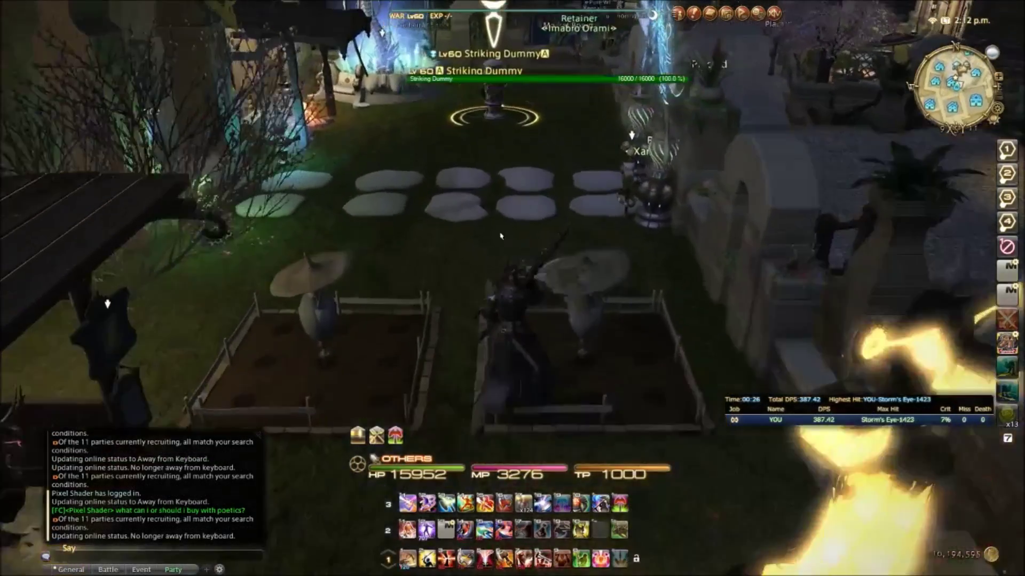
- Target and approach the Striking Dummy in Final Fantasy XIV, and attack it with a skill rotation to test the DPS overlay
key(Tab)
key(w)
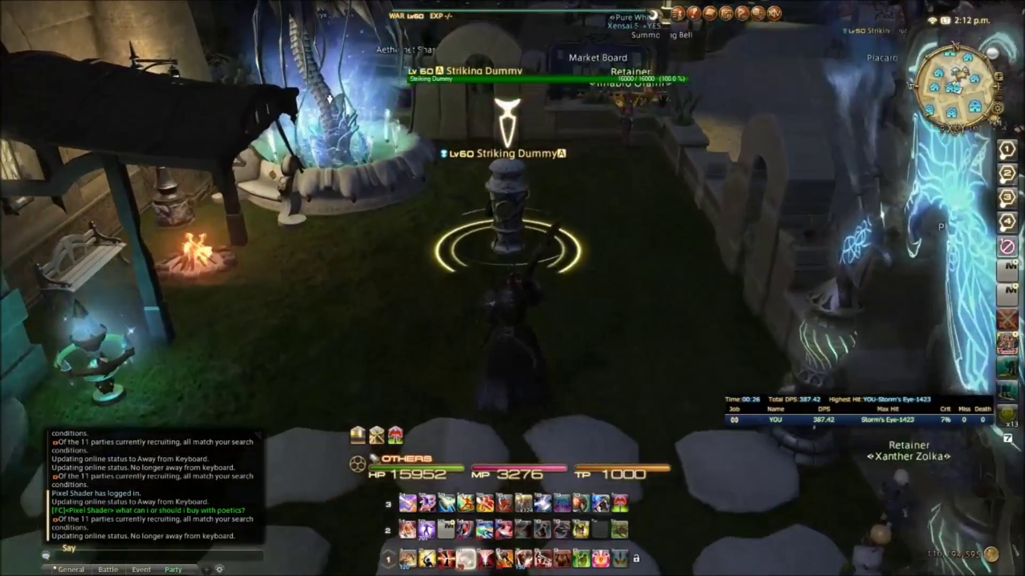
key(4)
key(shift+4)
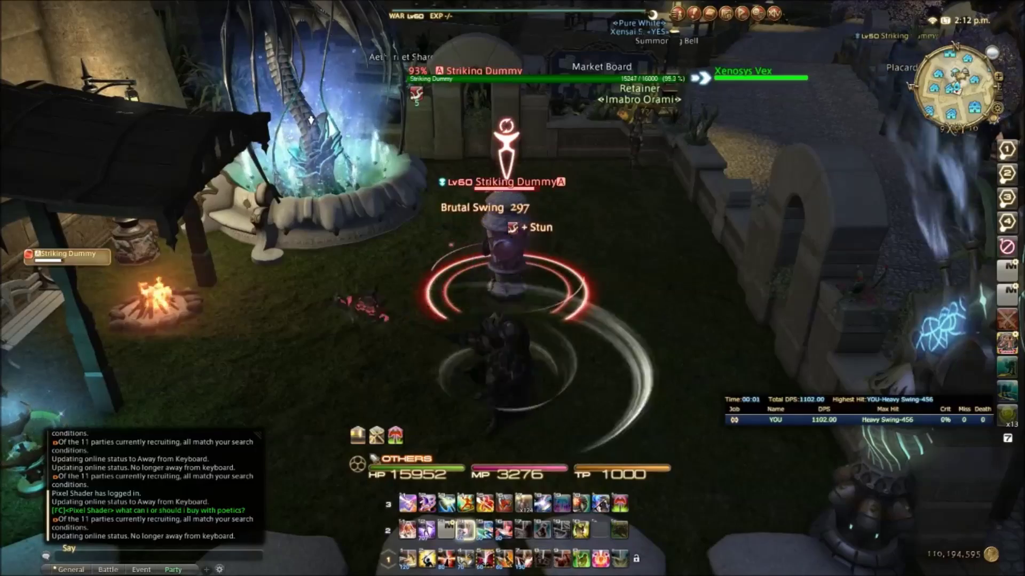
key(5)
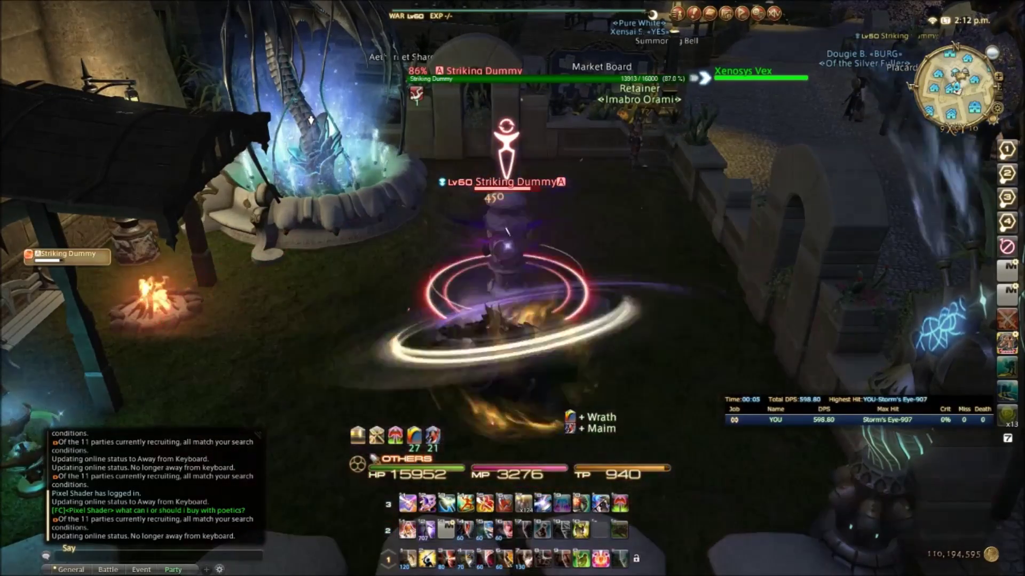
key(shift+6)
key(1)
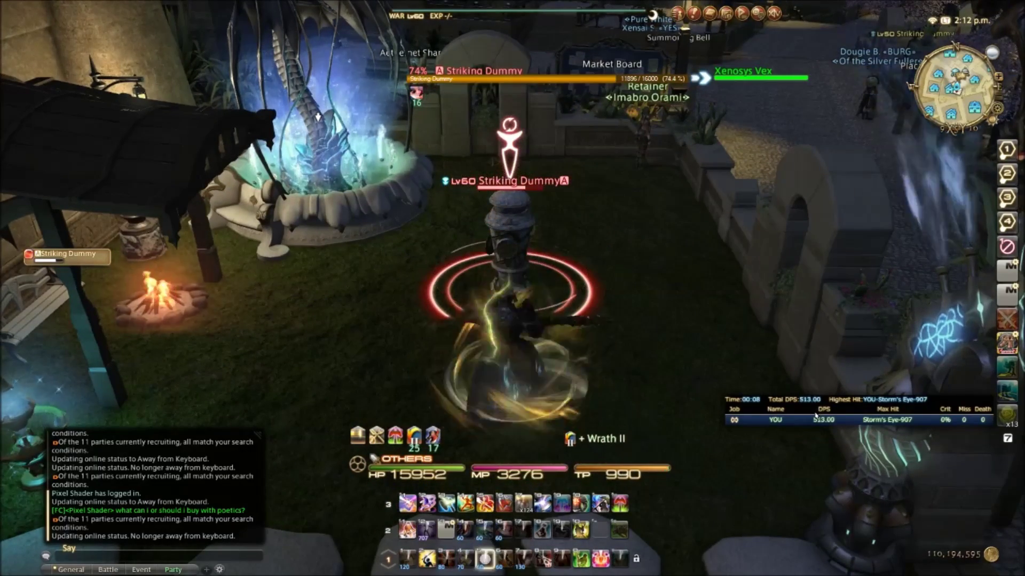
key(4)
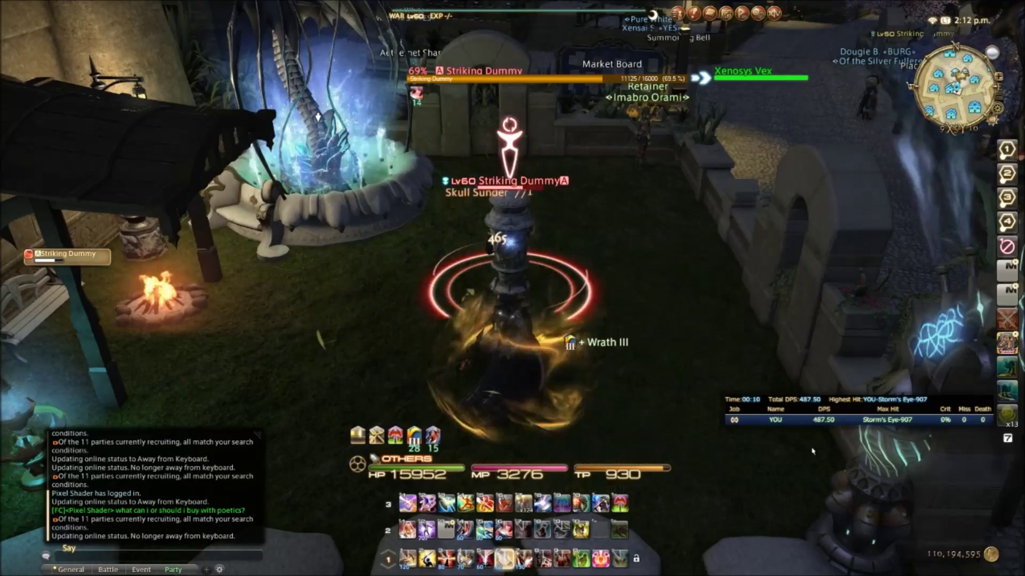
key(6)
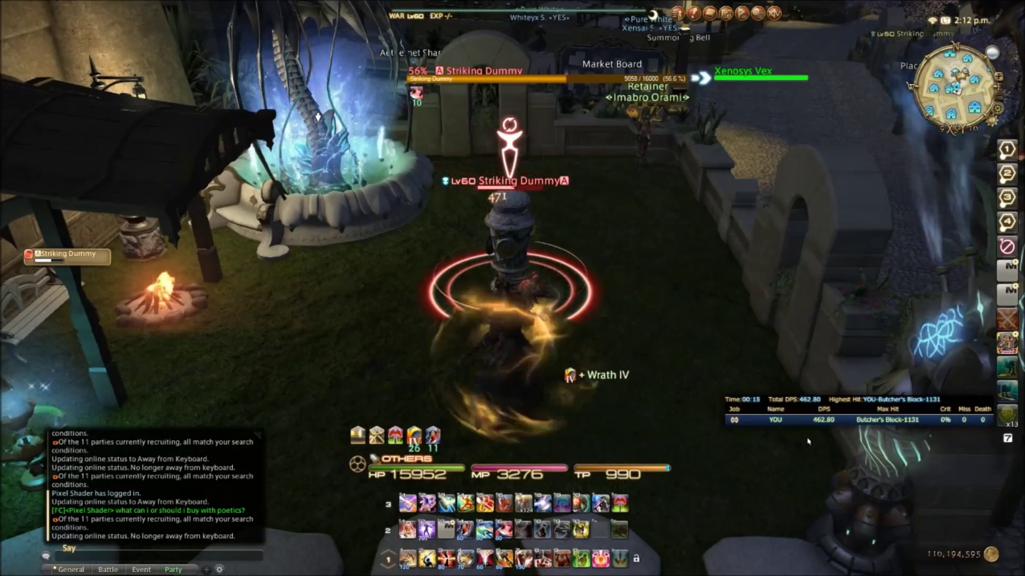
key(1)
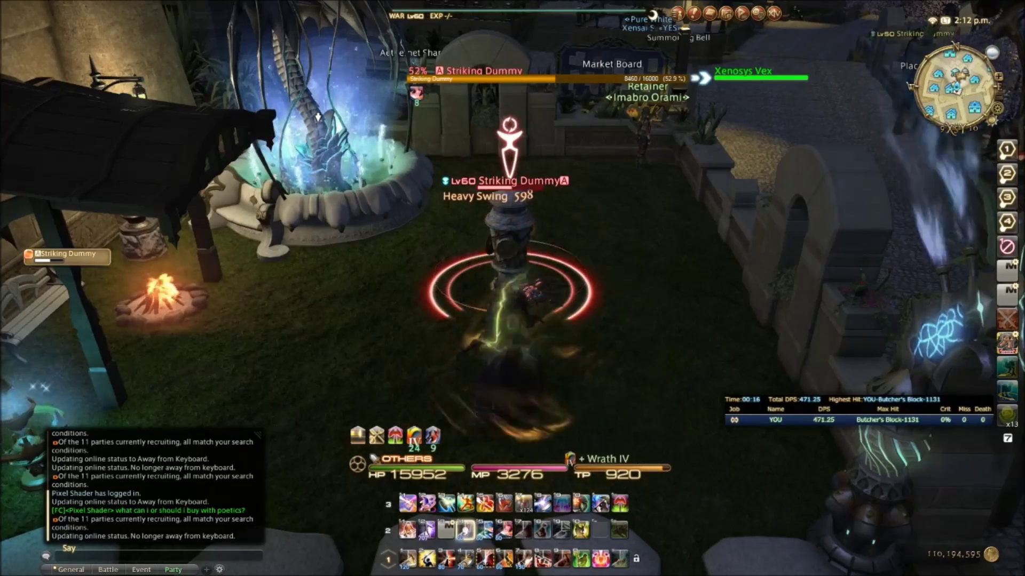
key(2)
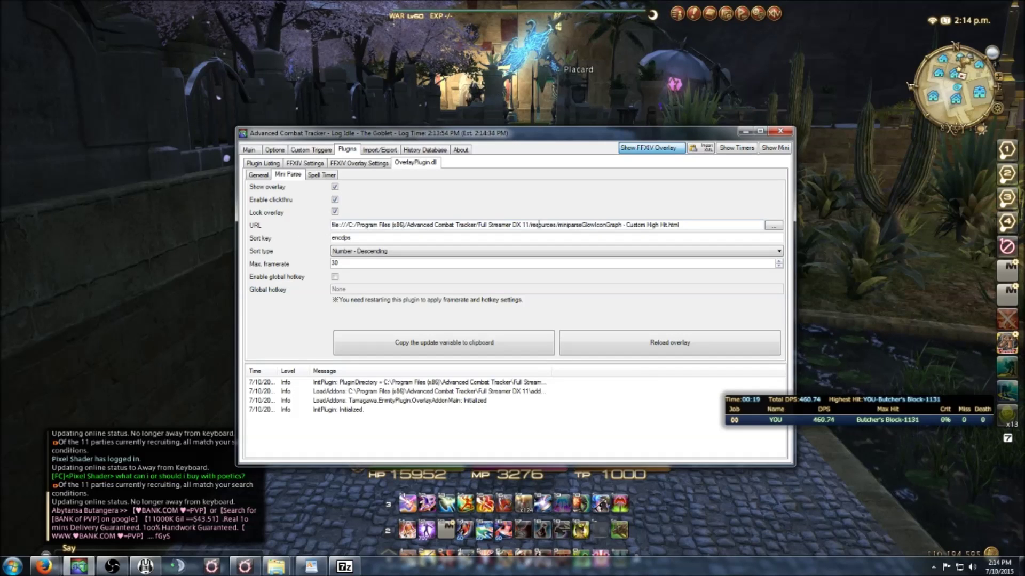
- Browse for a Mini Parse URL file in the resources folder of Full Streamer DX 11 - Copy, under Program Files (x86)\Advanced Combat Tracker
click(777, 229)
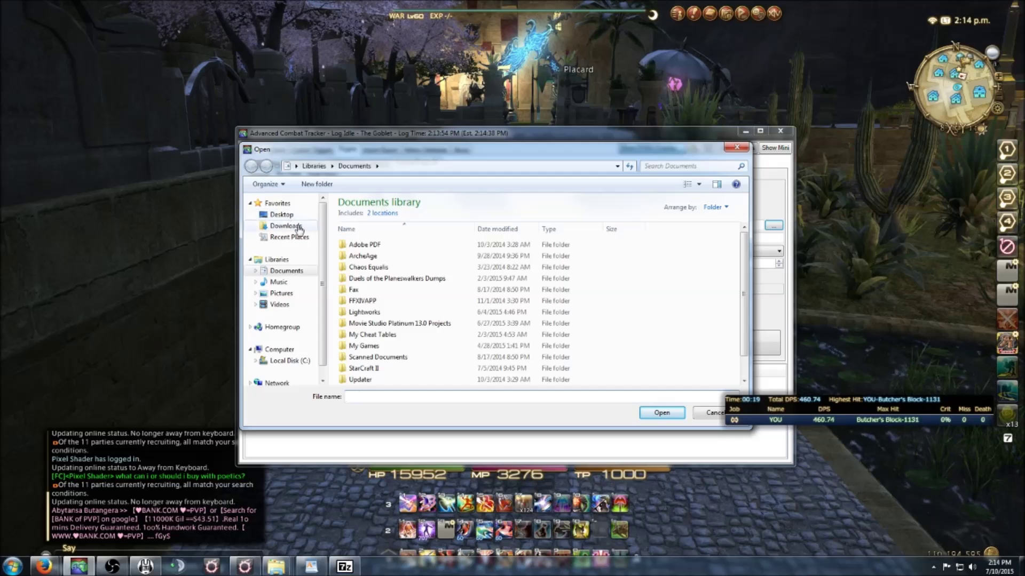
click(285, 361)
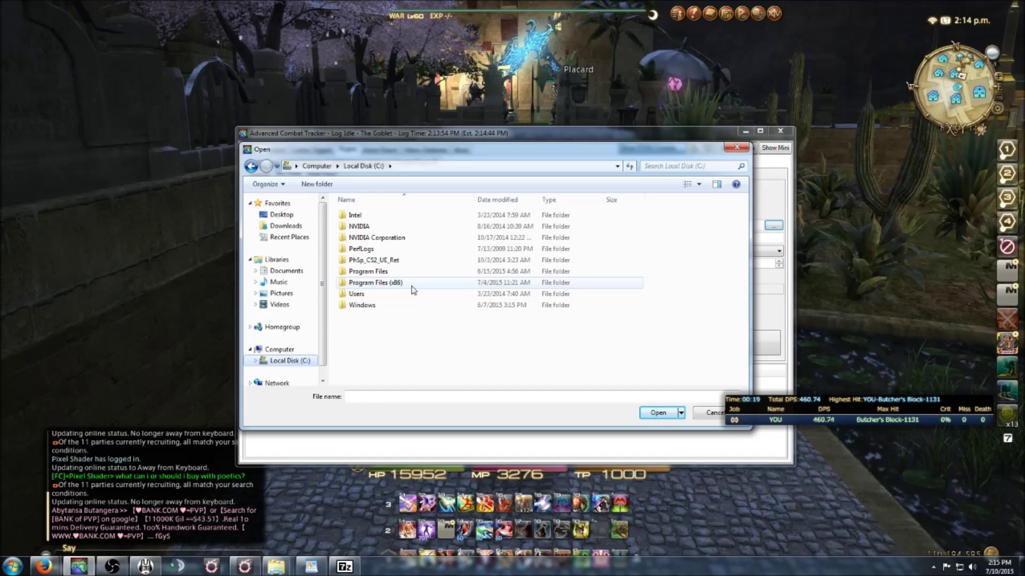
double_click(394, 284)
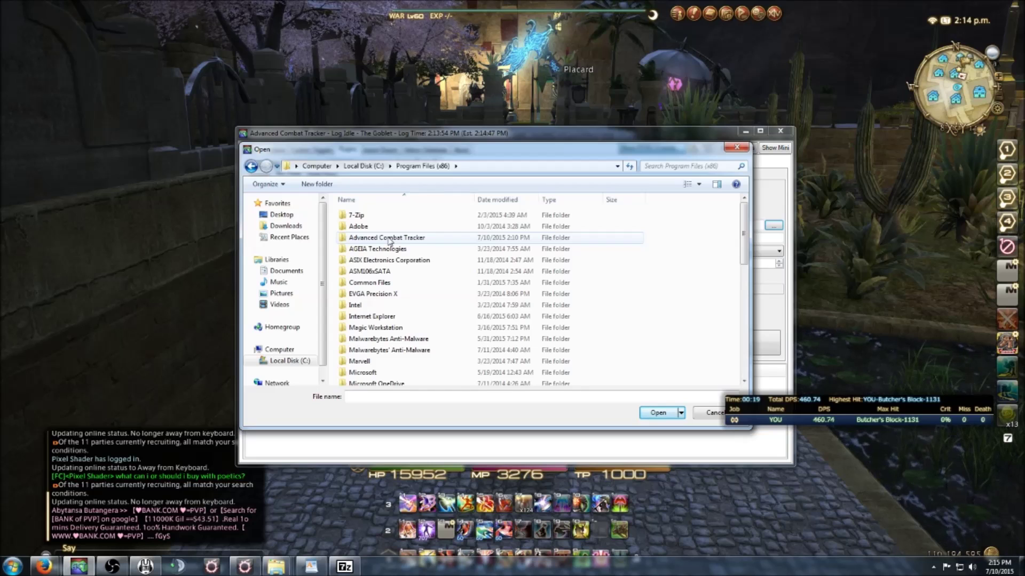
double_click(389, 239)
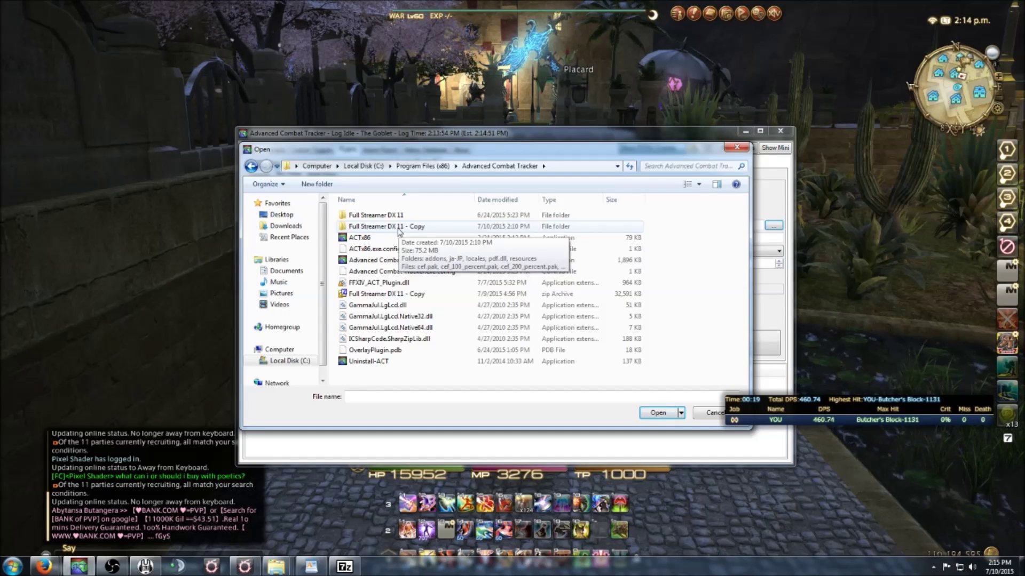
double_click(397, 227)
scroll(476, 327, down, 5)
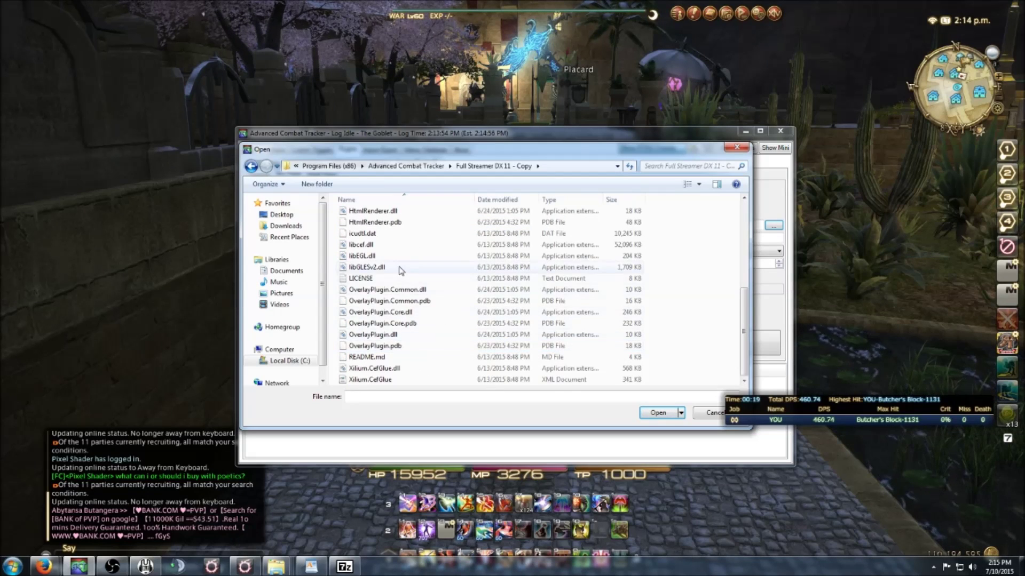
scroll(571, 346, up, 5)
double_click(374, 215)
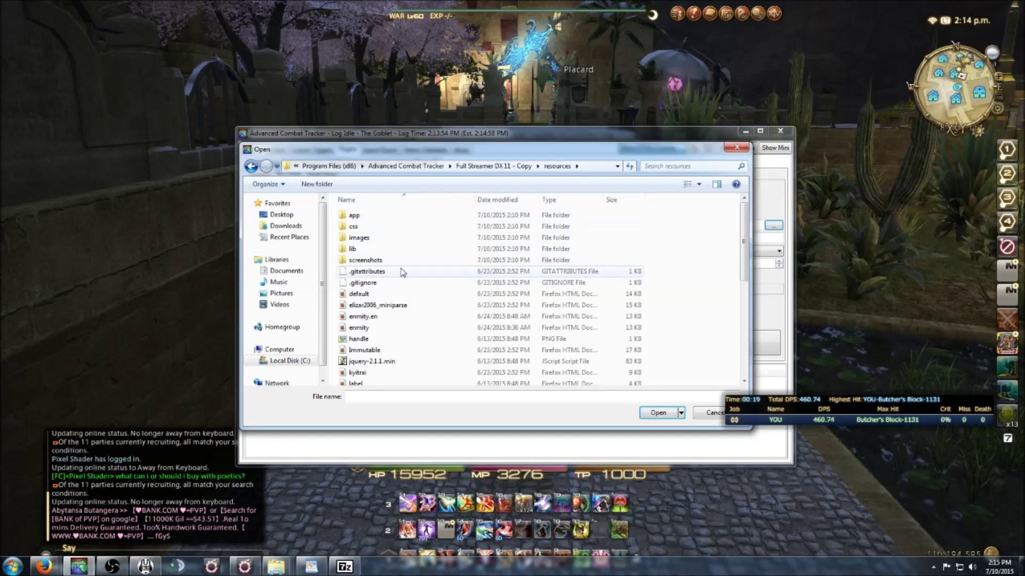
scroll(401, 271, down, 3)
scroll(401, 271, down, 2)
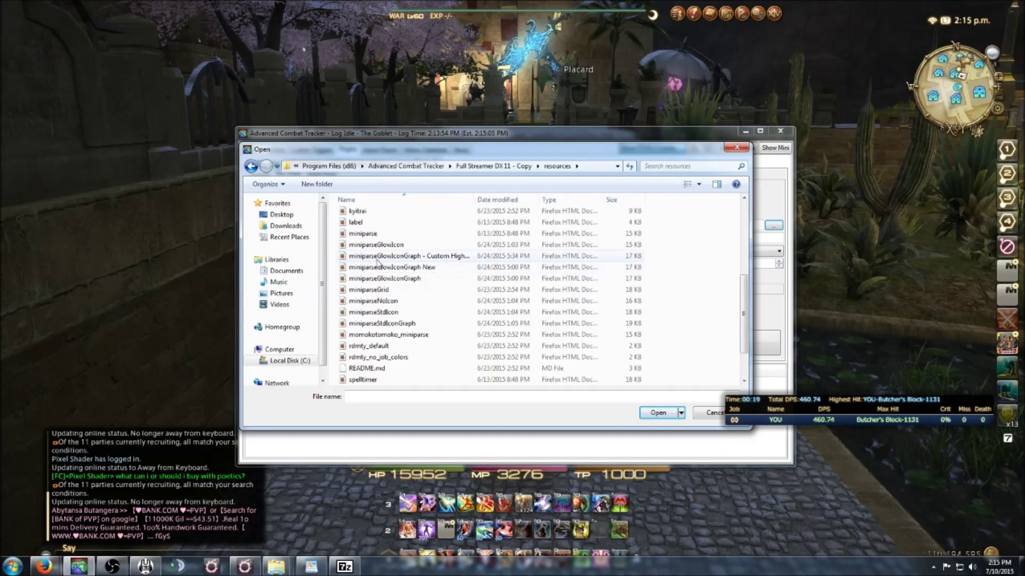
- Load miniparseGlowIcon from the resources folder of Full Streamer DX 11 as the Mini Parse URL
click(453, 258)
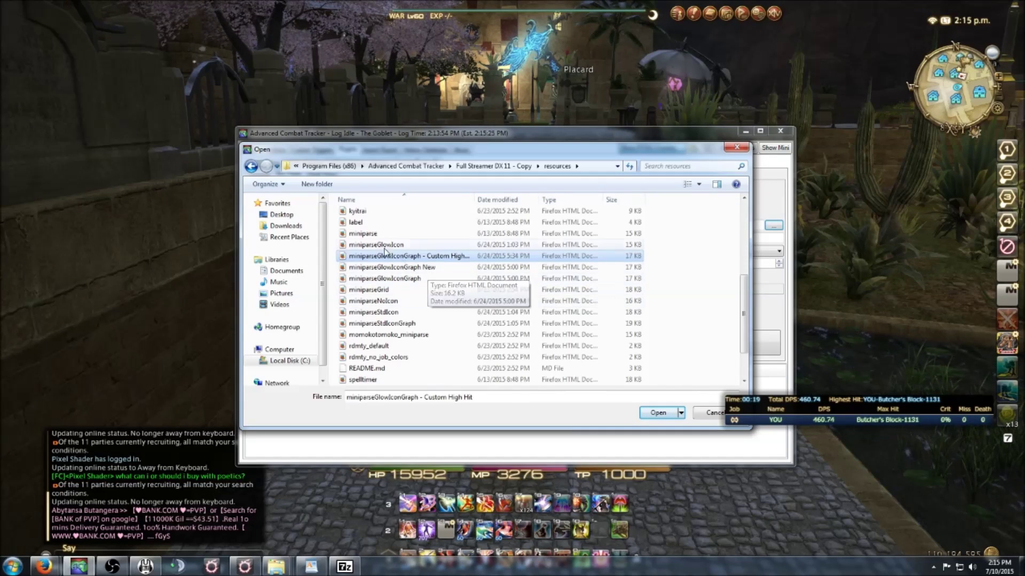
click(362, 235)
click(366, 245)
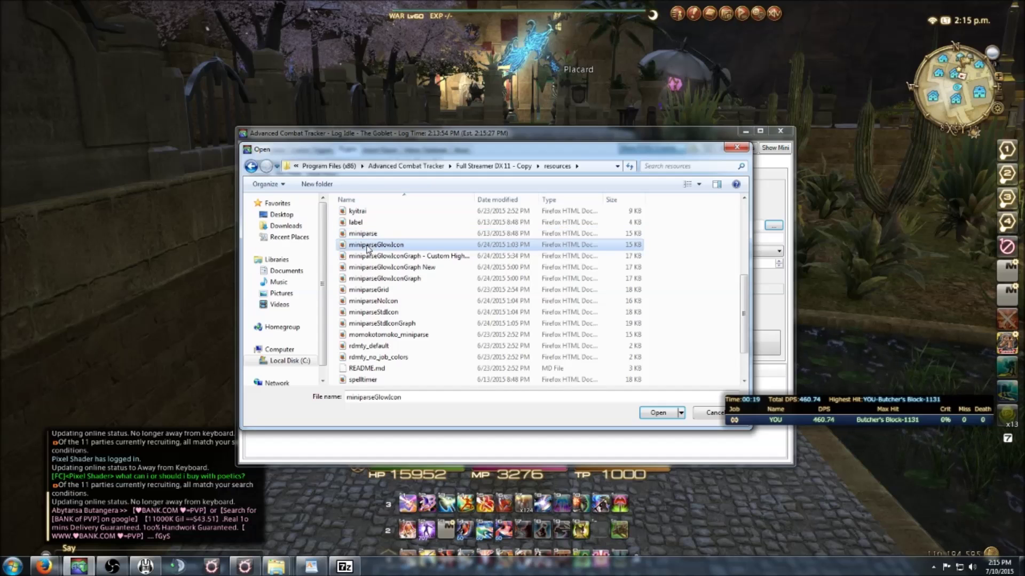
click(374, 280)
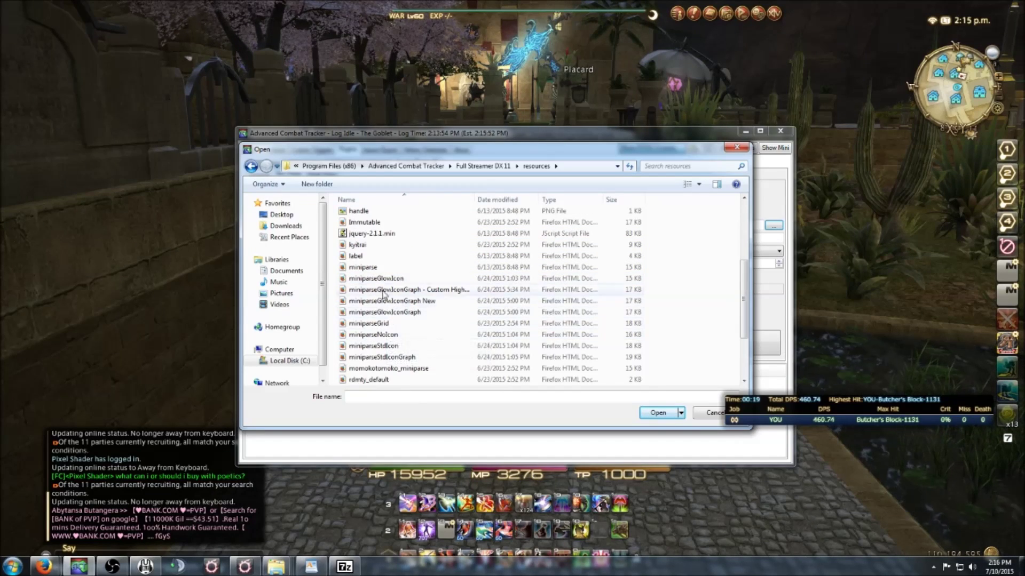
click(378, 279)
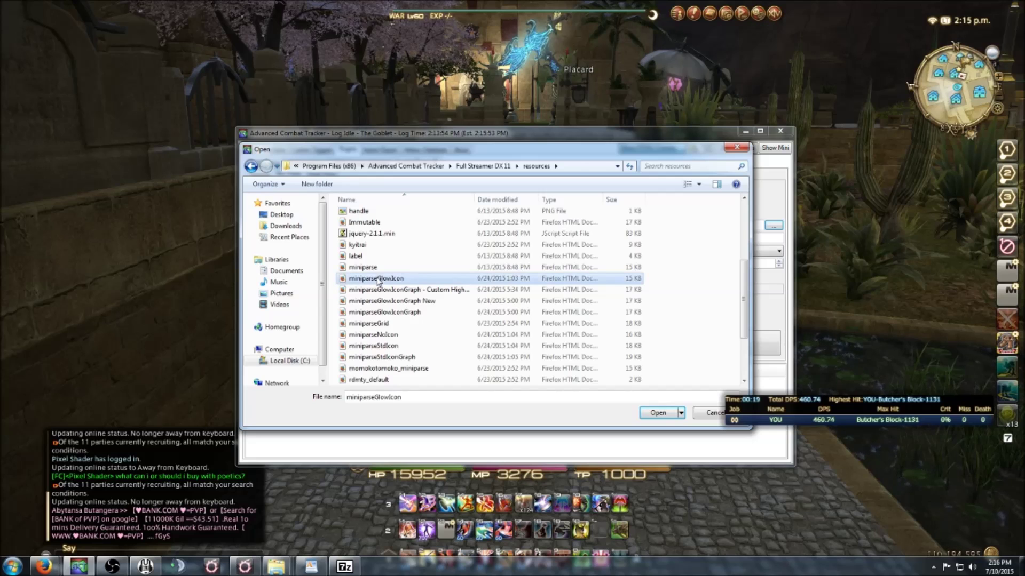
click(661, 413)
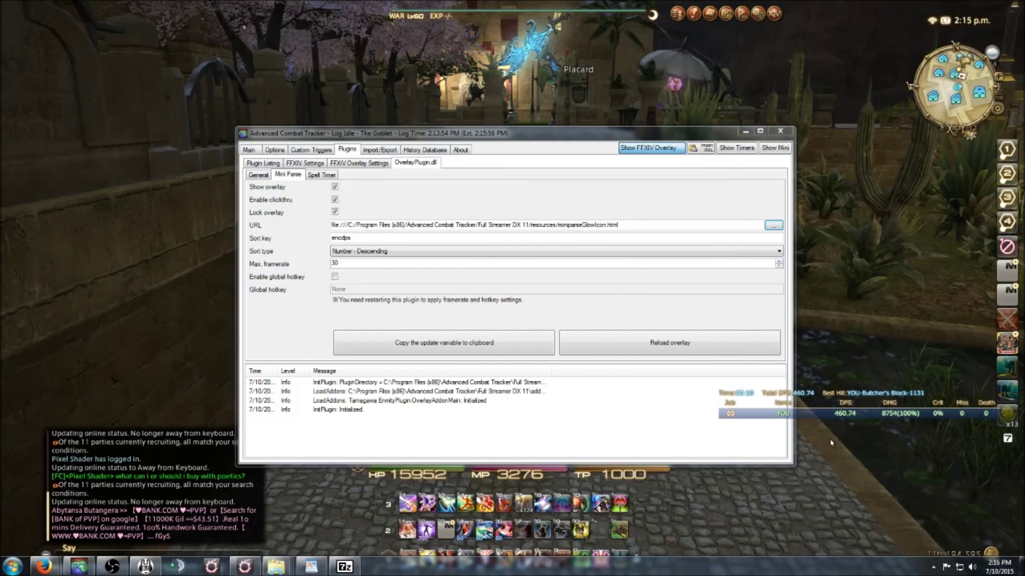
- Switch the Mini Parse URL to miniparseGlowIconGraph New from the Full Streamer DX 11 resources folder
click(779, 226)
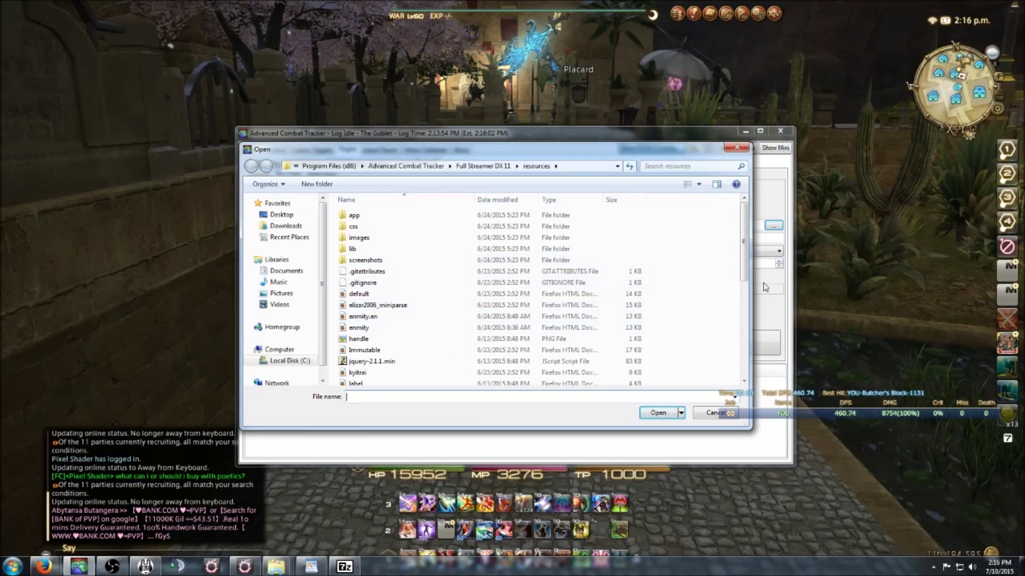
scroll(424, 274, down, 5)
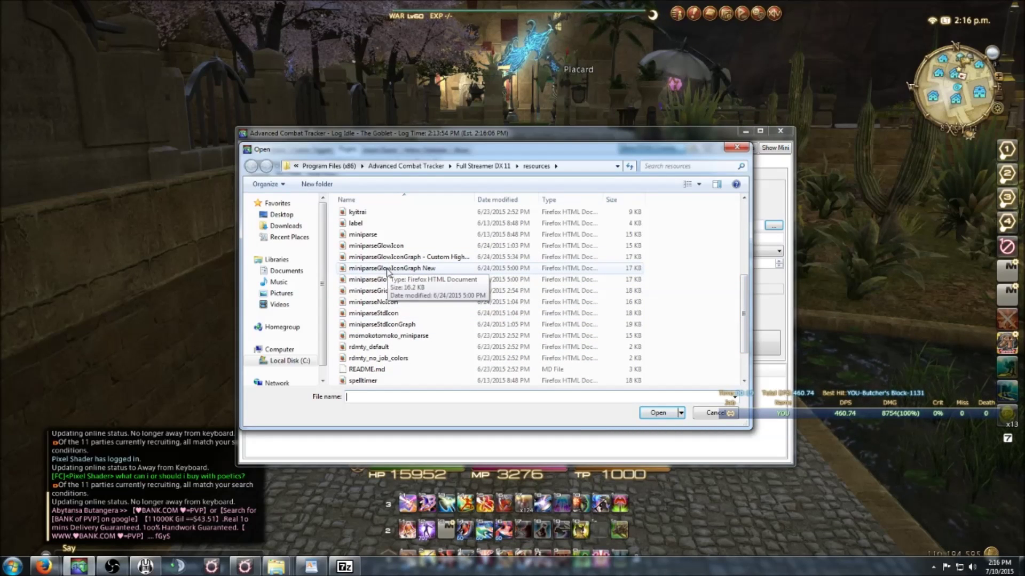
click(388, 269)
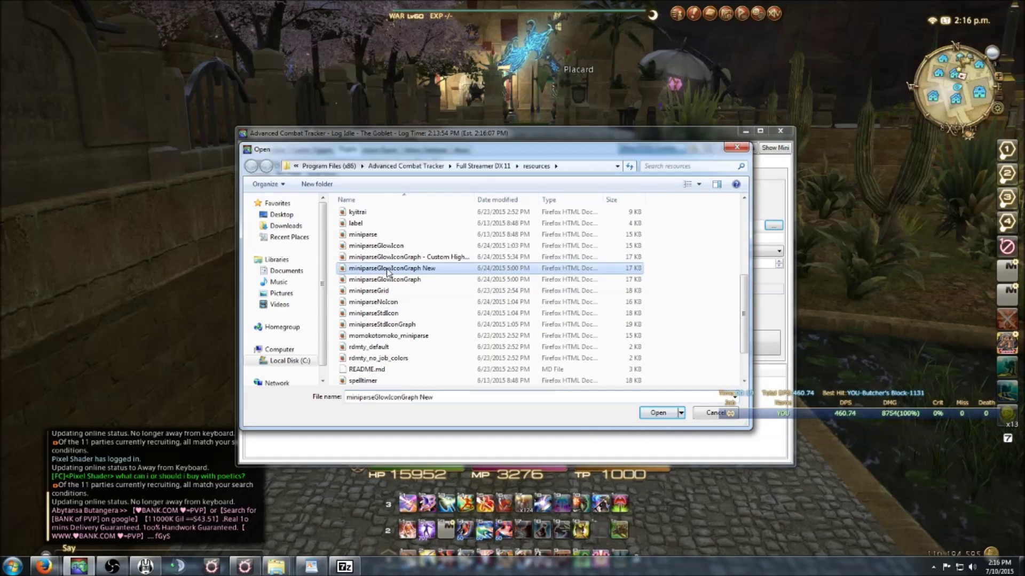
click(659, 414)
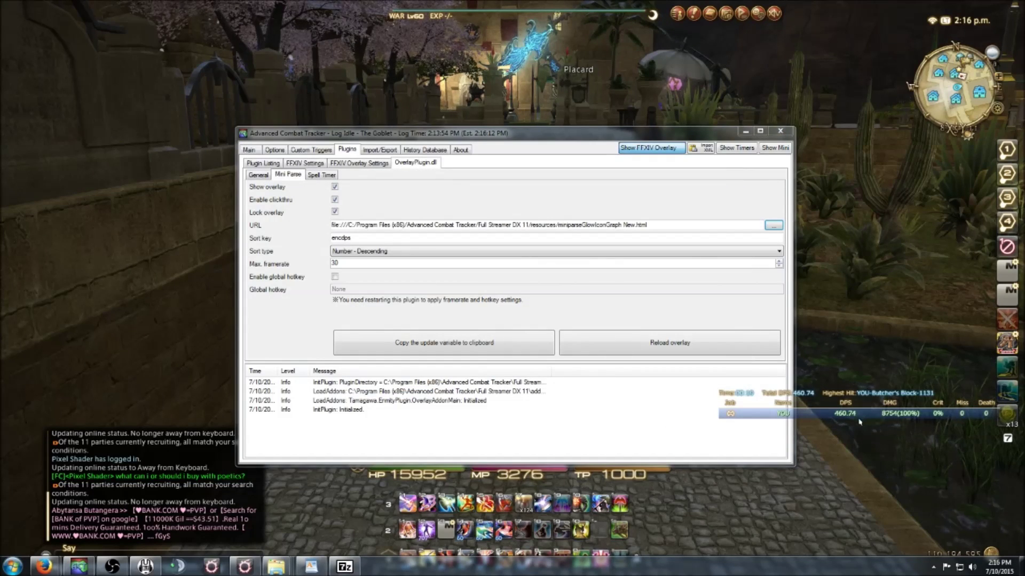
- Try the miniparseStdIconGraph layout by loading it as the Mini Parse URL
click(773, 225)
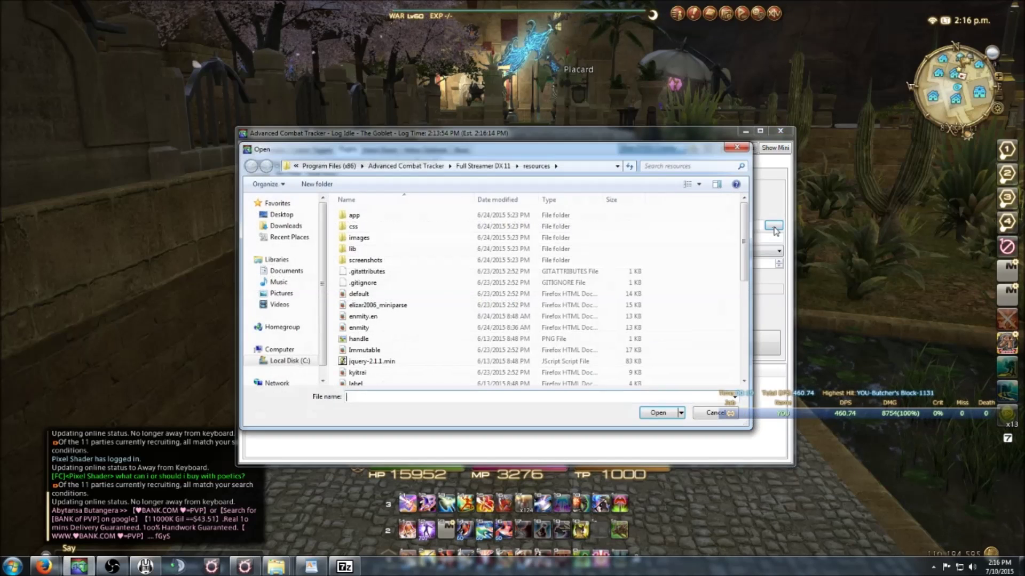
scroll(406, 312, down, 8)
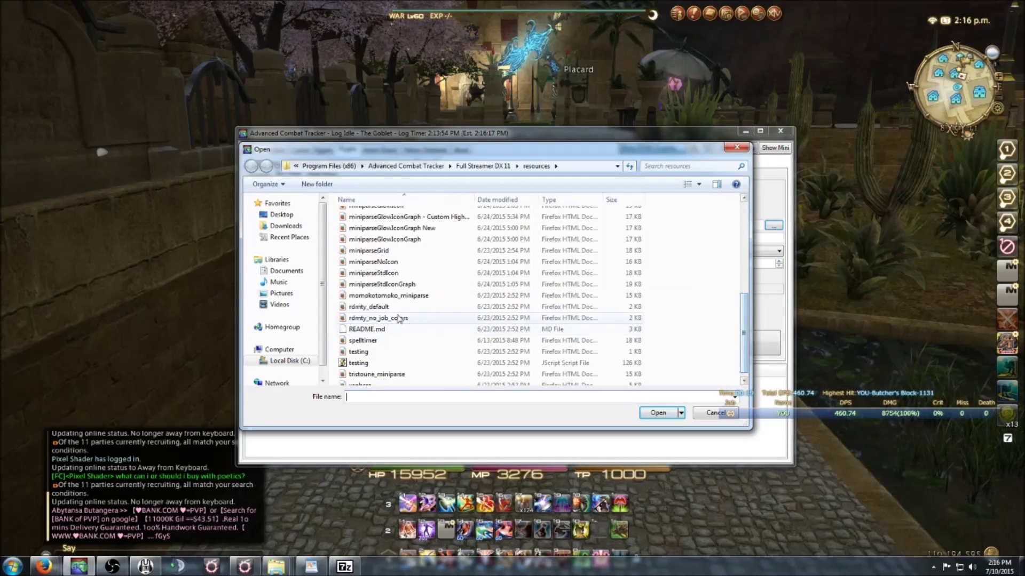
click(373, 284)
click(654, 412)
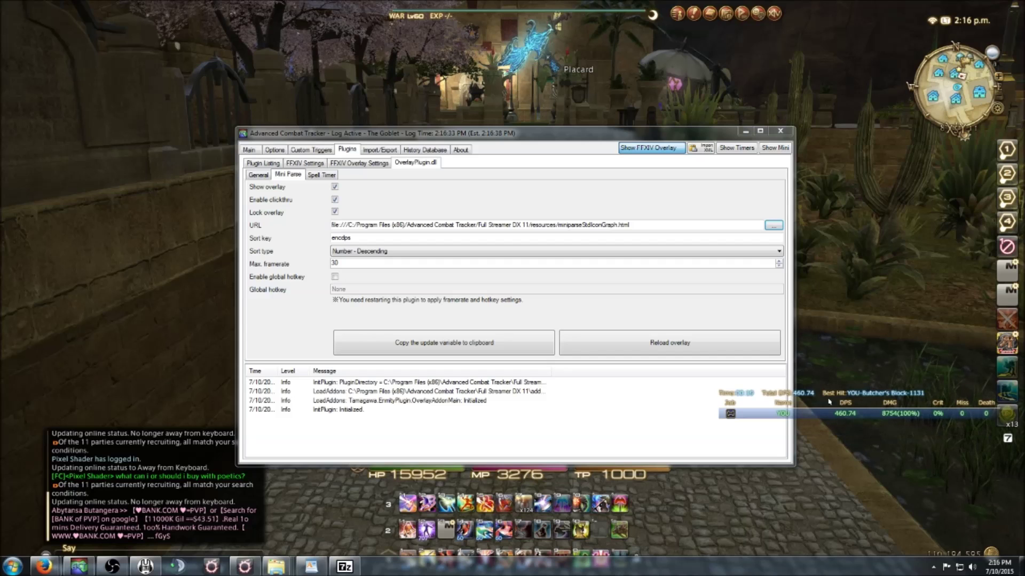
- Set the Mini Parse URL to the miniparseGlowIconGraph - Custom High Hit file in the Full Streamer DX 11 resources folder
click(774, 225)
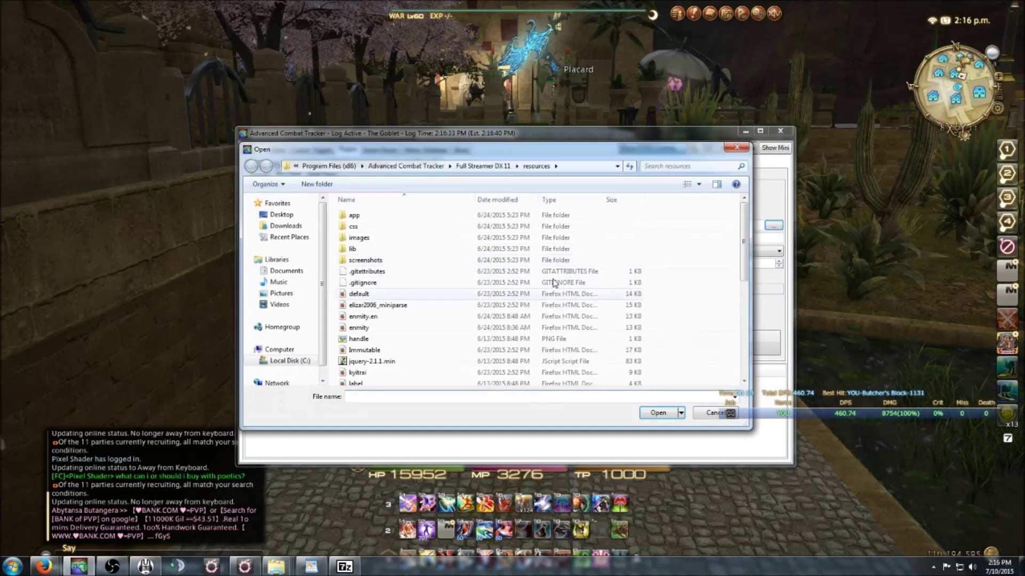
scroll(730, 260, down, 5)
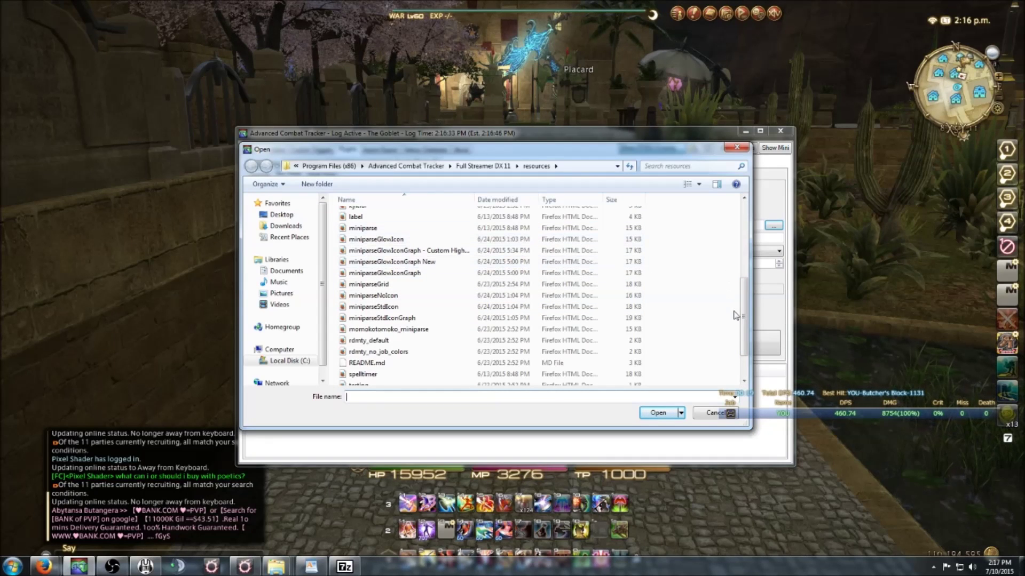
click(407, 250)
click(659, 412)
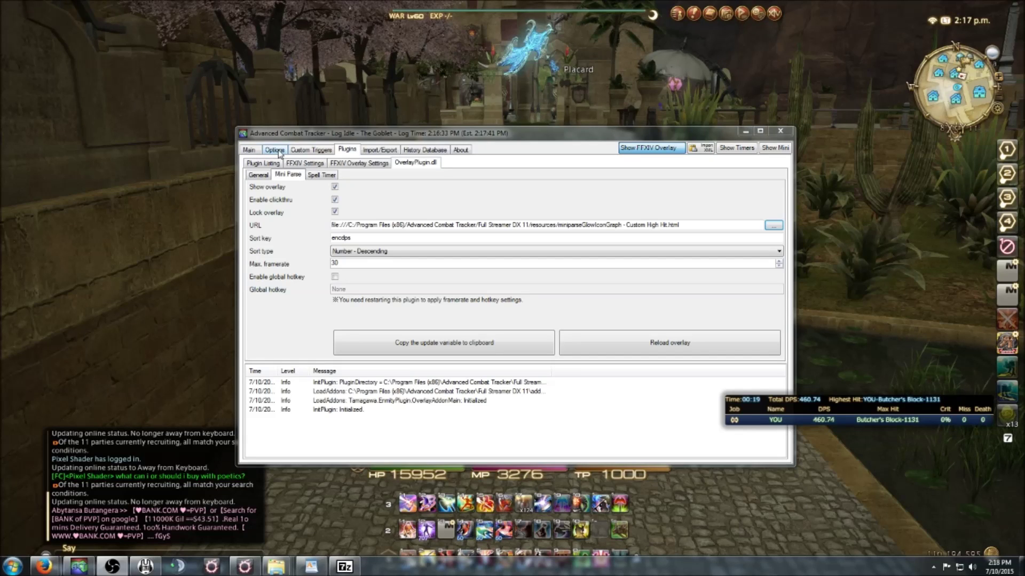
- Open the list of programs allowed through Windows Firewall, under System and Security in the Control Panel
click(254, 152)
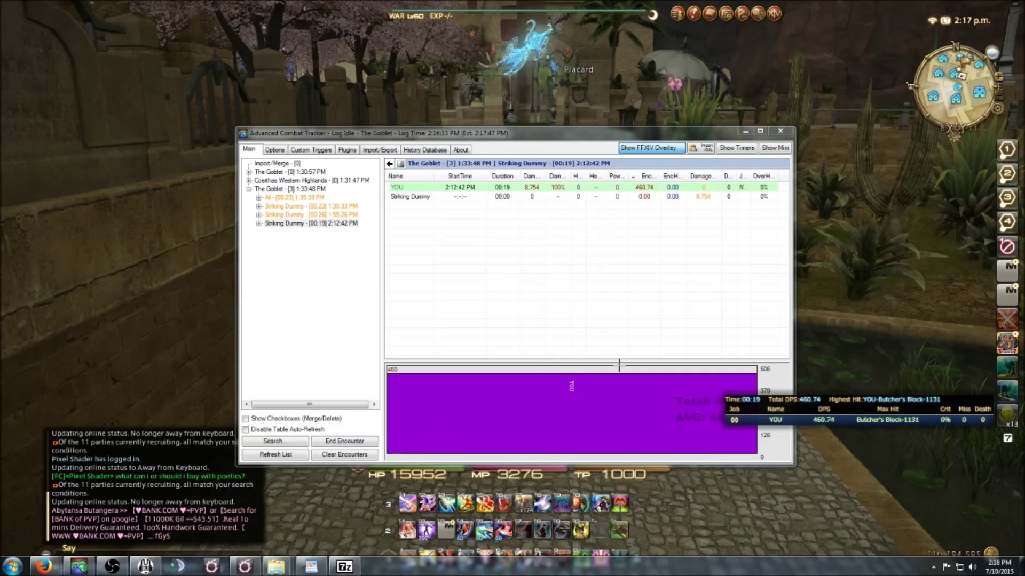
click(13, 567)
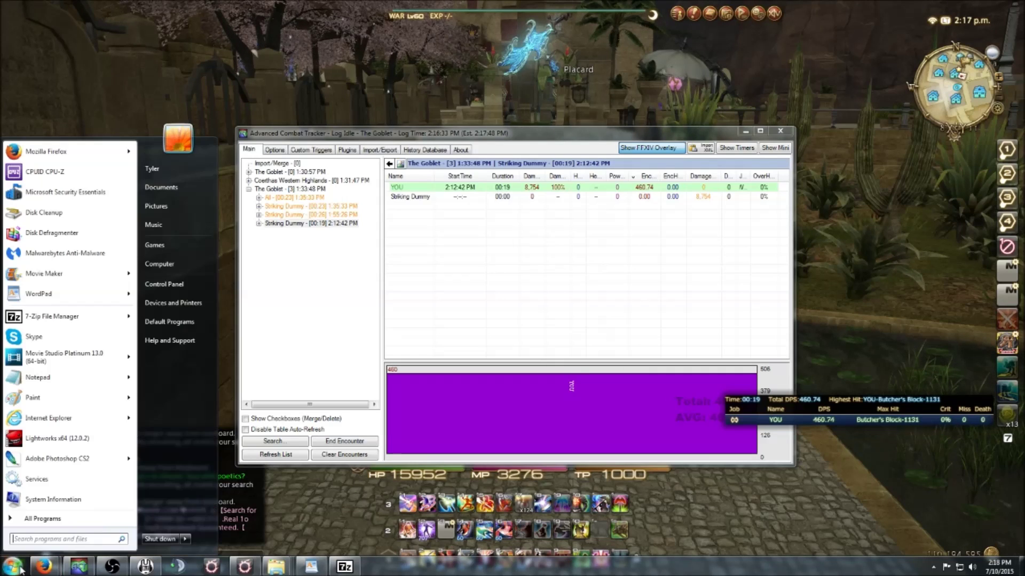
click(156, 263)
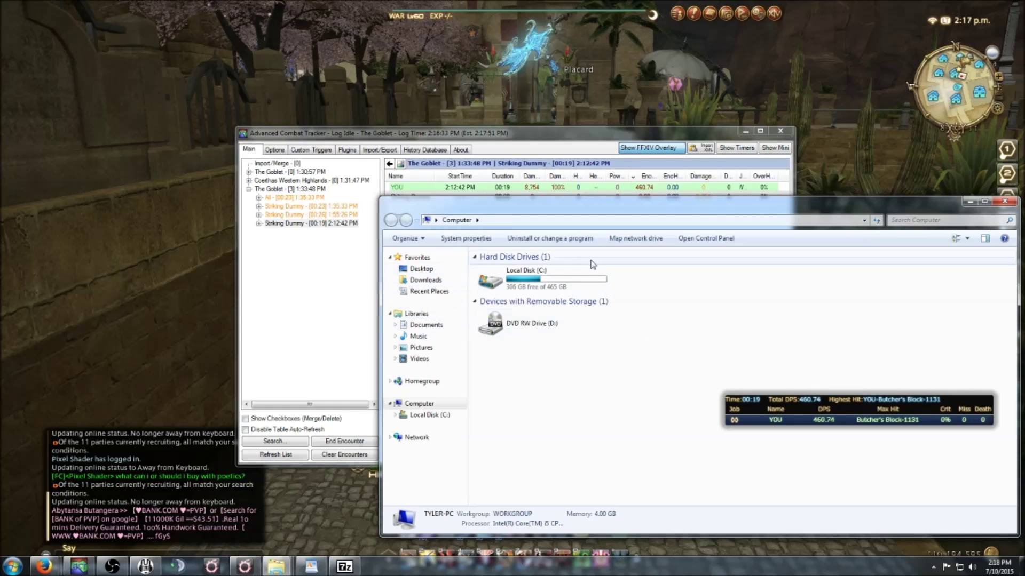
click(701, 243)
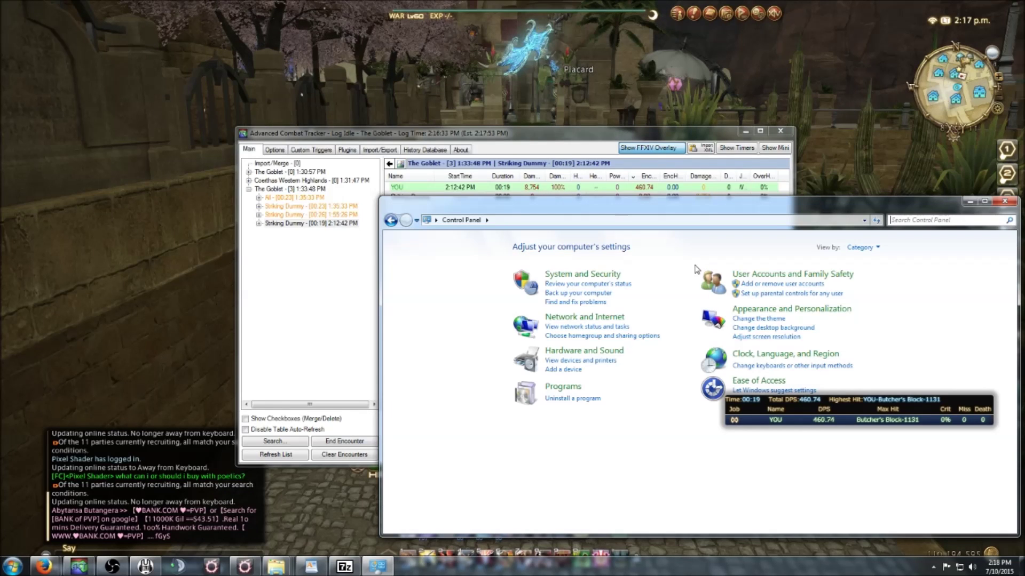
click(589, 274)
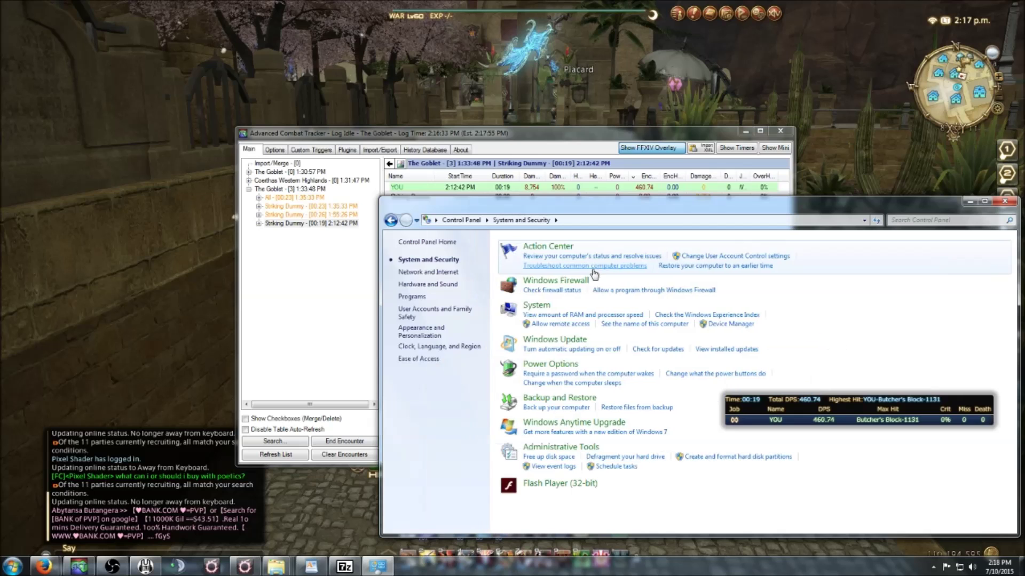
click(641, 291)
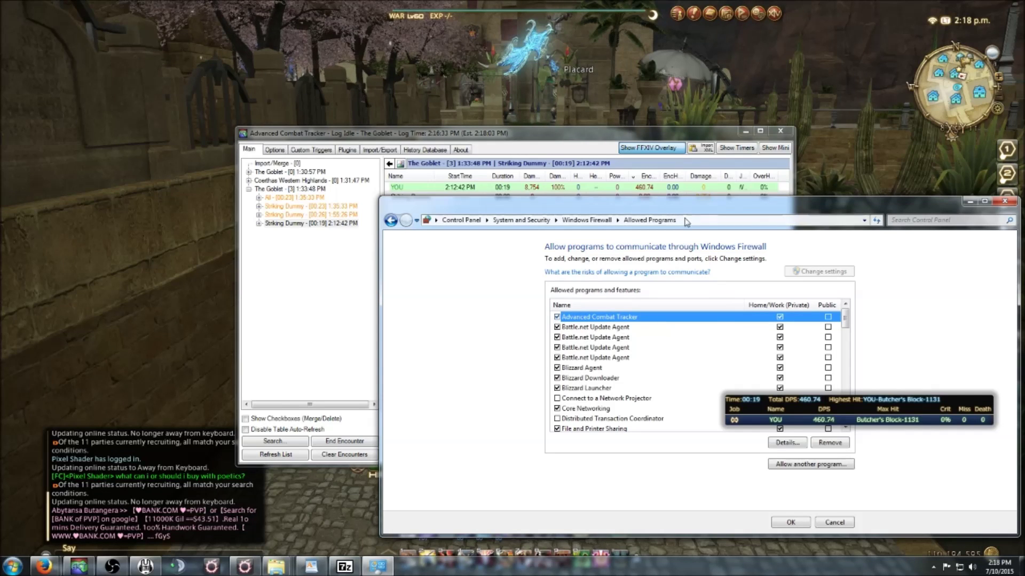
- Look up Advanced Combat Tracker among the programs that can be allowed through Windows Firewall, and close the firewall settings without adding it
drag(688, 203, 446, 135)
click(566, 397)
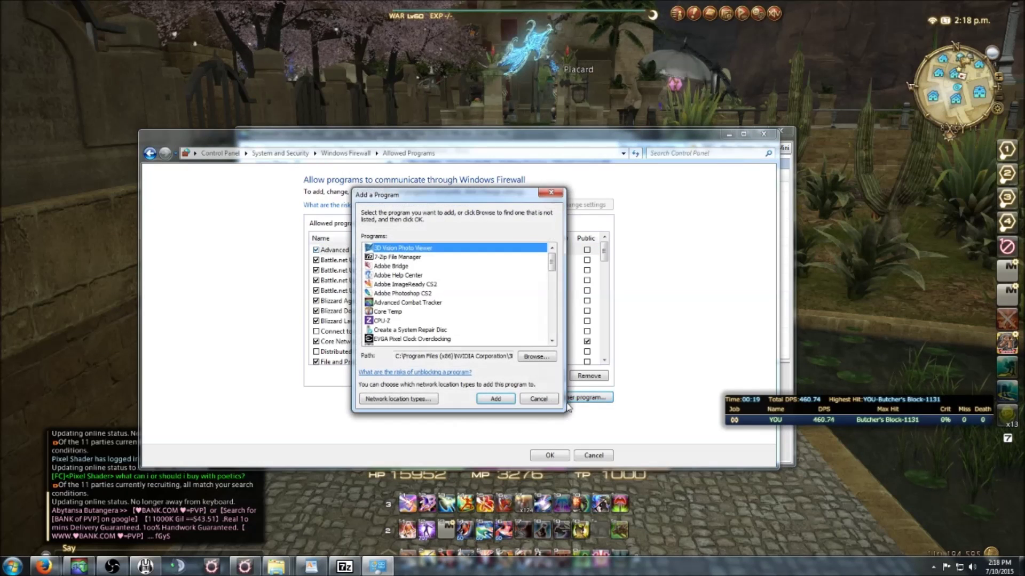
mouse_move(552, 267)
mouse_down()
mouse_move(553, 286)
mouse_move(552, 261)
mouse_up()
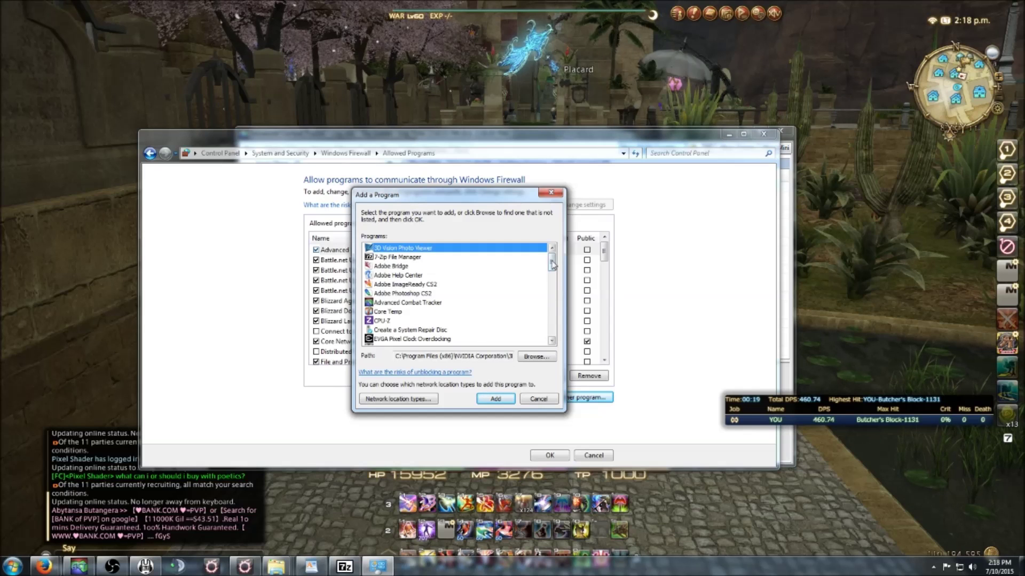
click(443, 304)
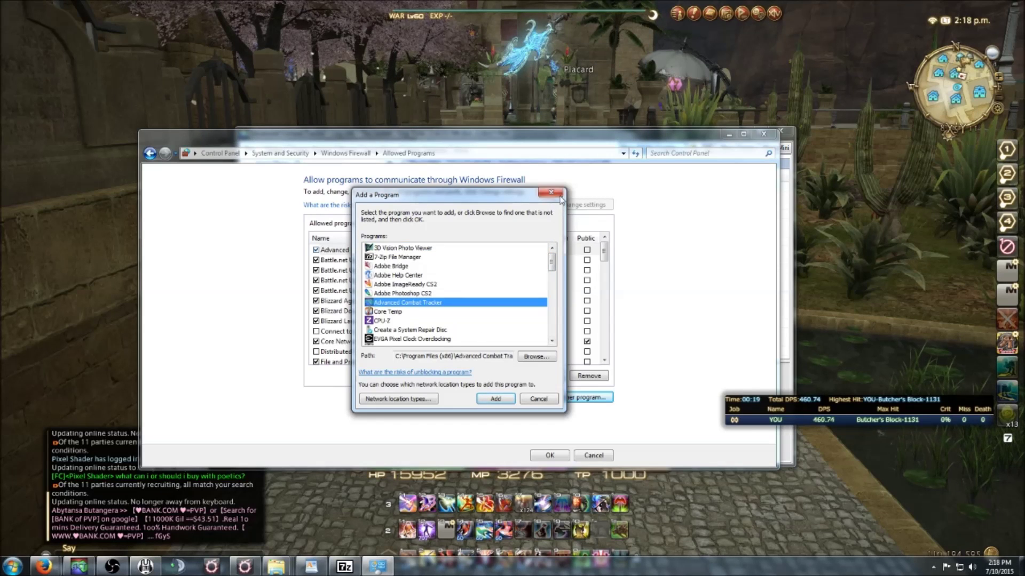
key(Return)
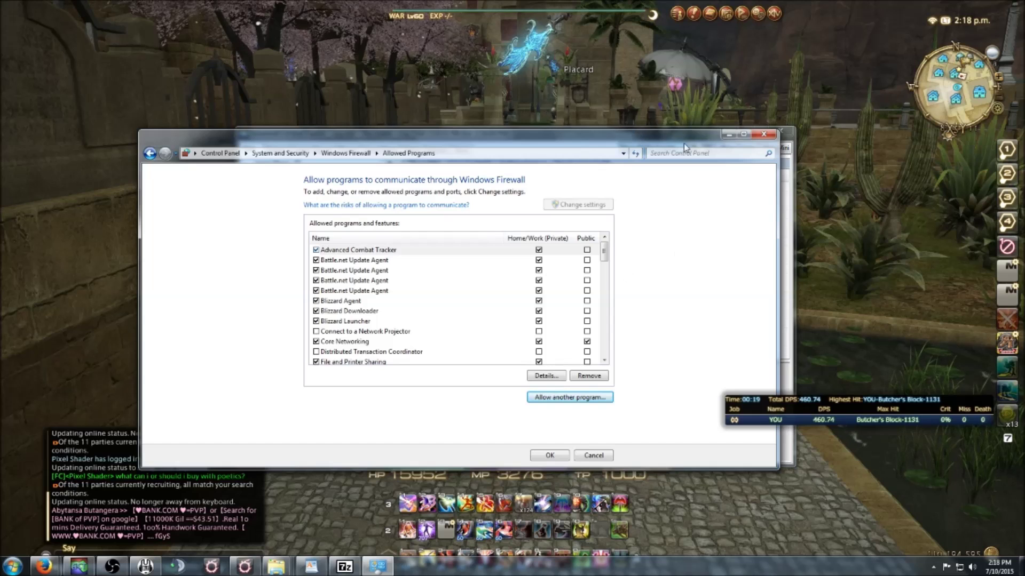
click(766, 137)
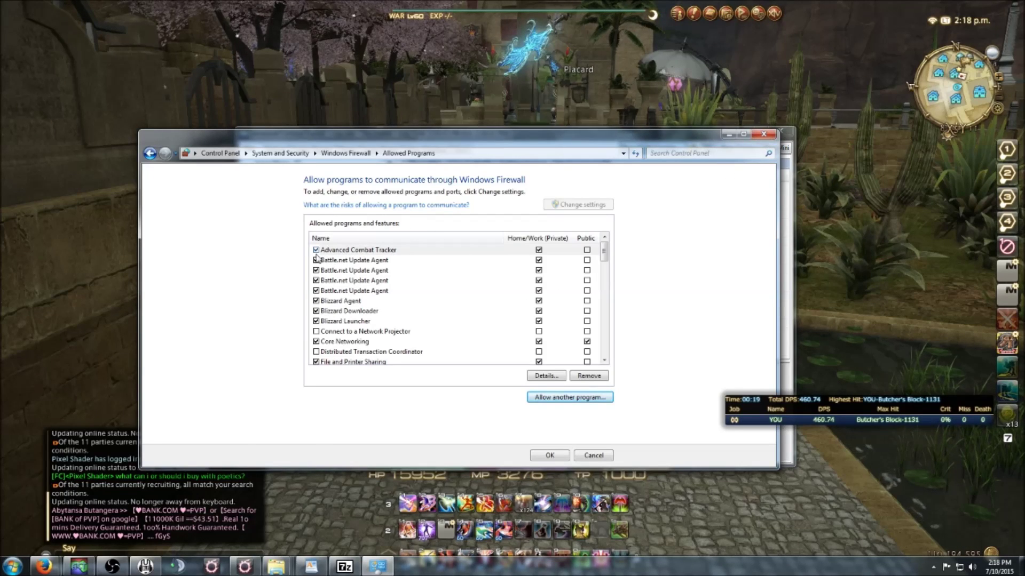
- Examine the Combatant Rename options under Data Correction in Advanced Combat Tracker, including the Before and After fields, alongside the Striking Dummy encounter table
key(ctrl+Tab)
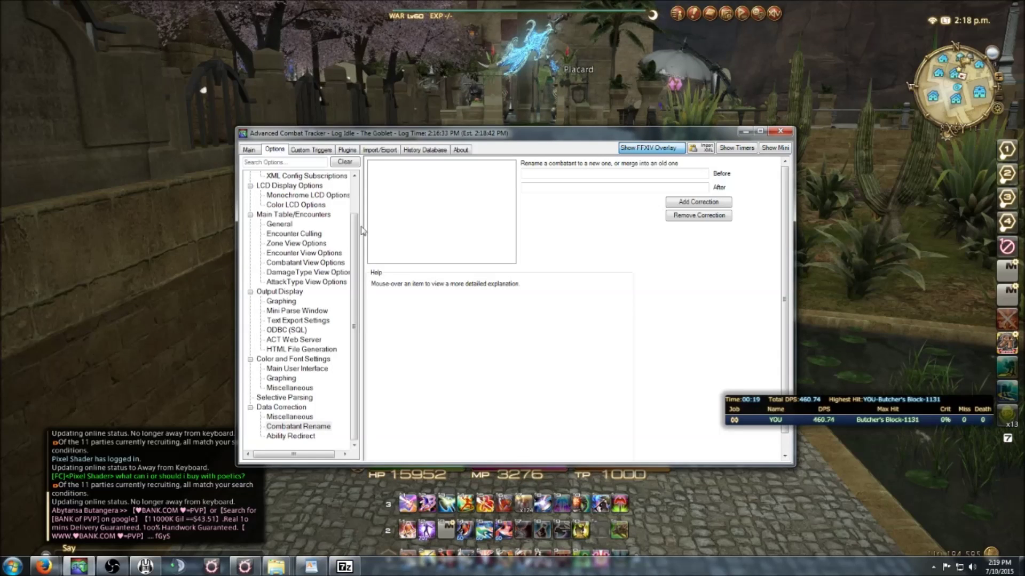
click(298, 429)
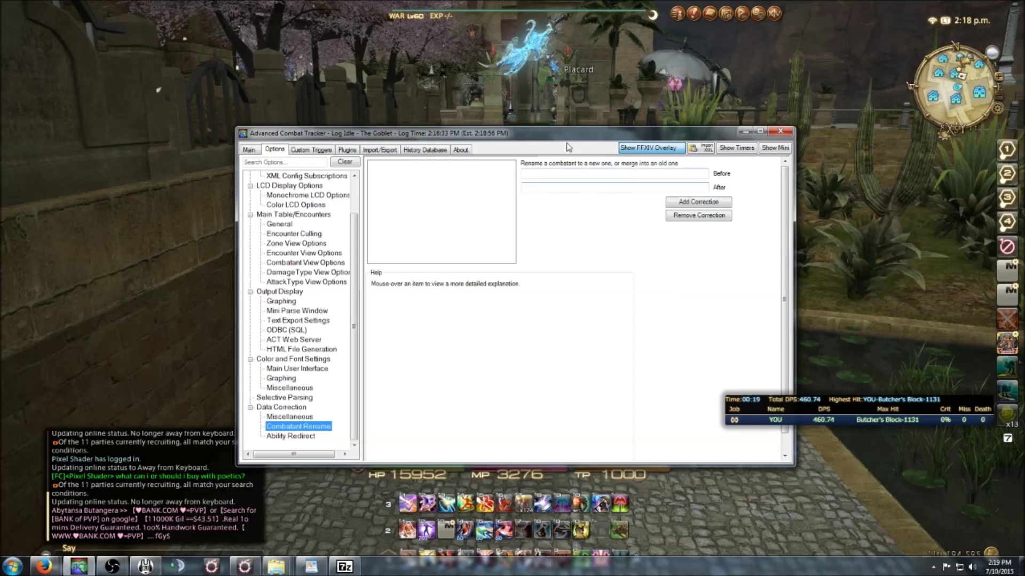
click(582, 175)
click(545, 187)
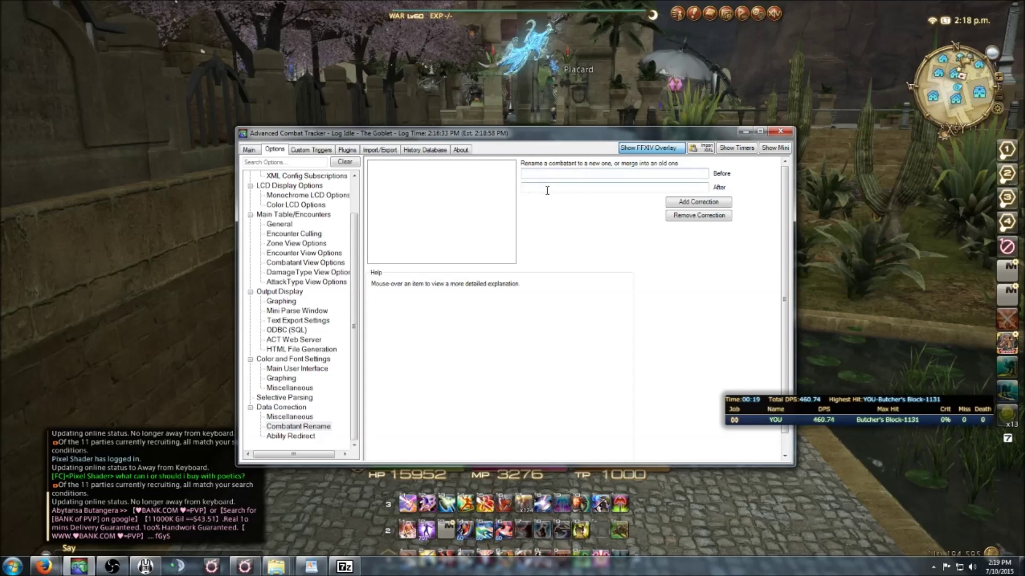
double_click(734, 405)
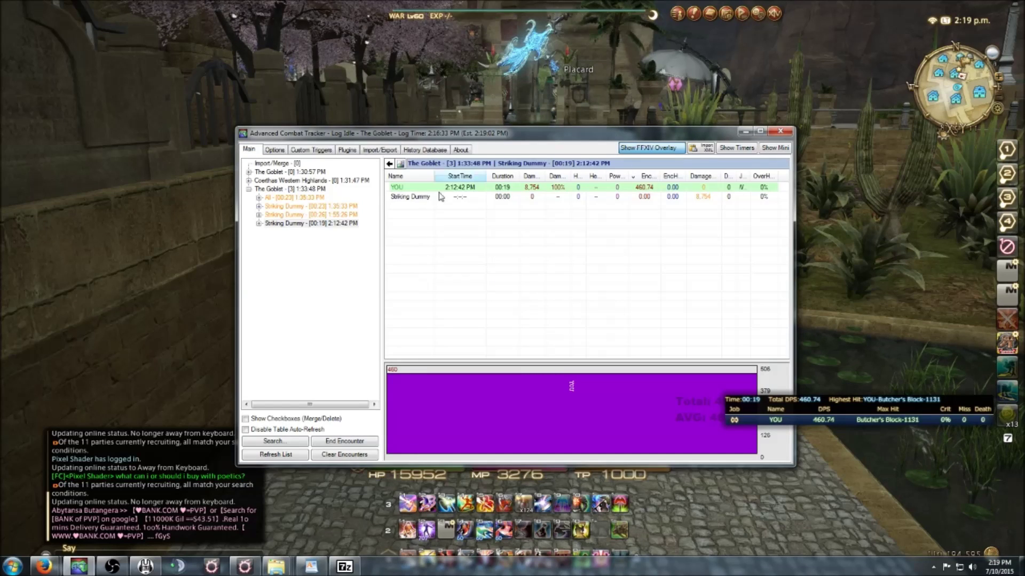
click(276, 150)
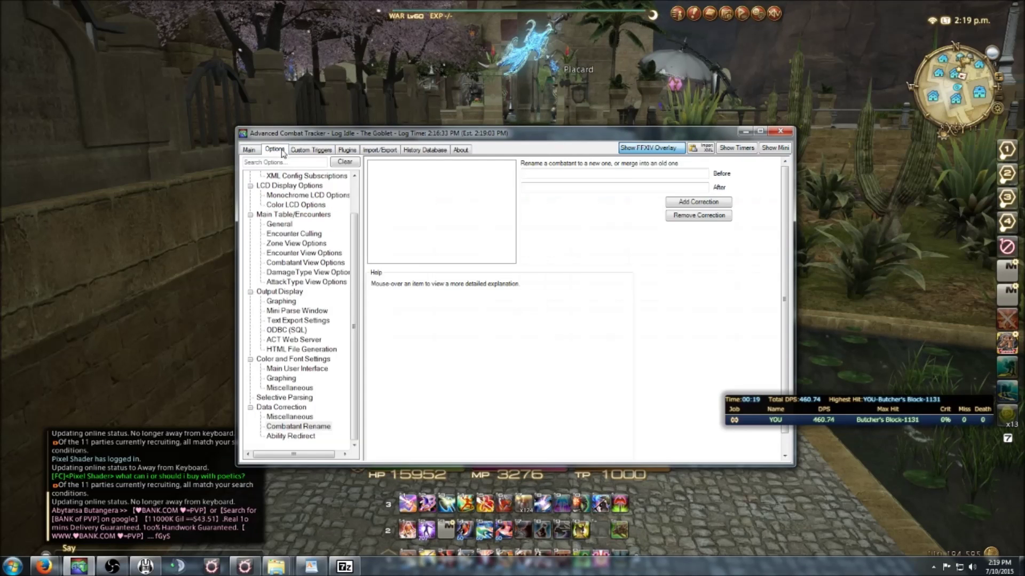
click(320, 427)
click(547, 175)
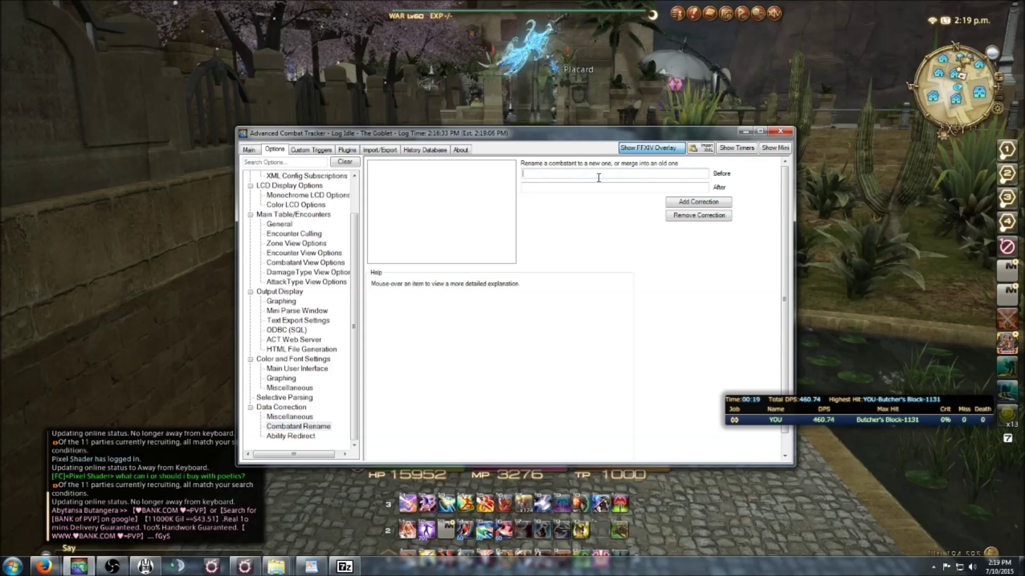
click(533, 188)
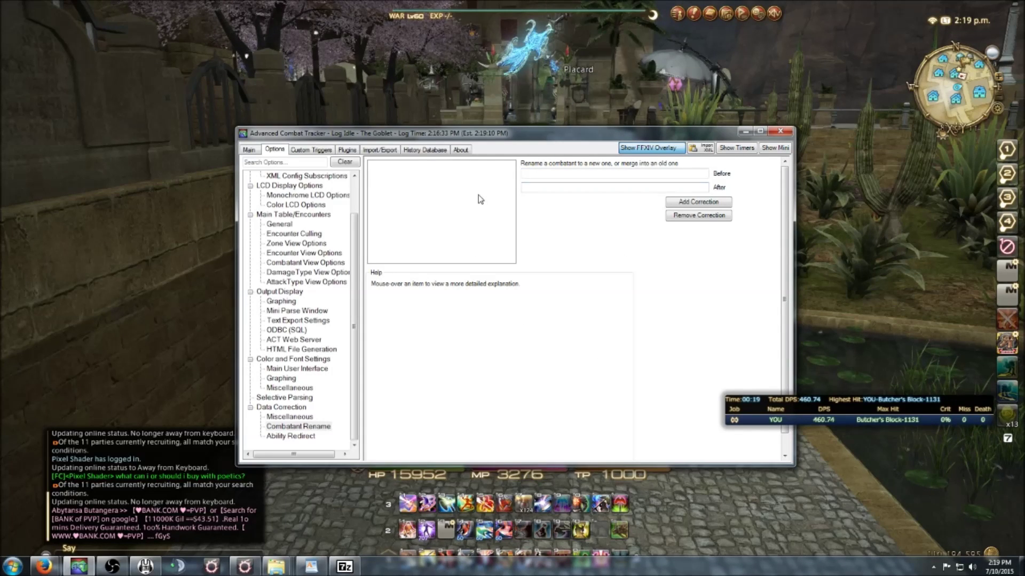
click(250, 150)
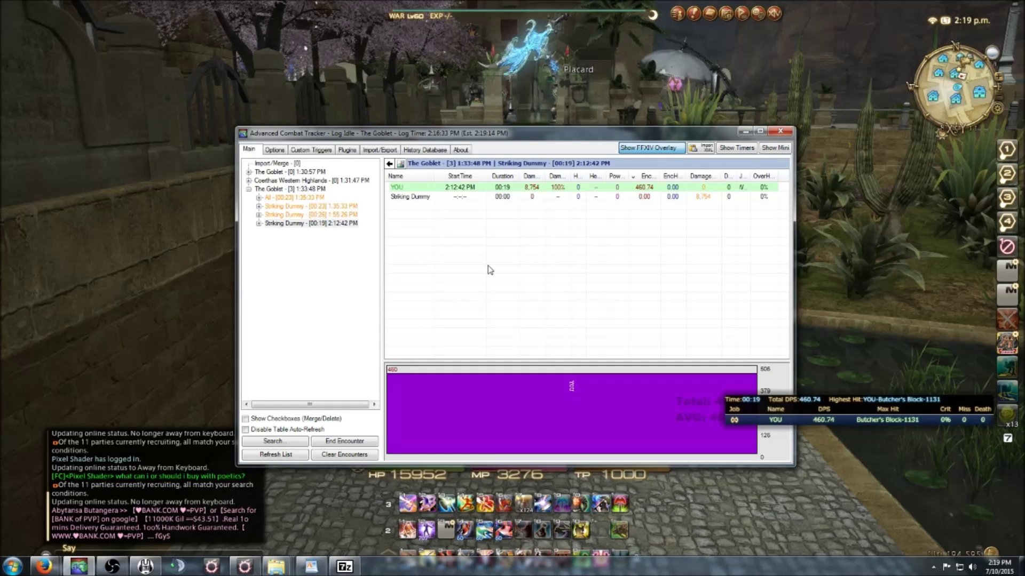